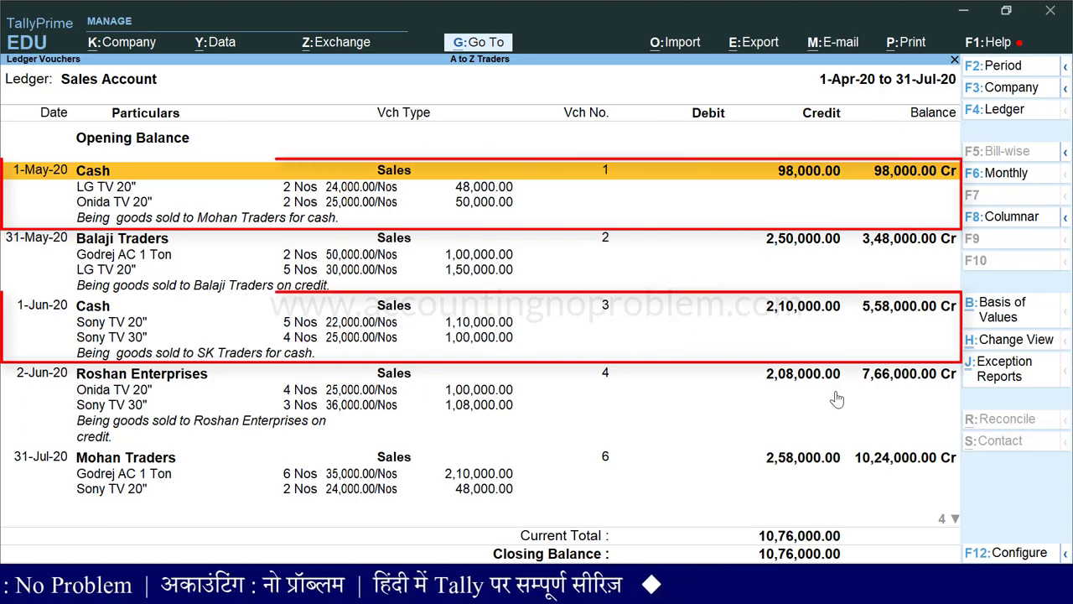
# Step: Examine the Sales Account ledger vouchers from the first to the last entry, including their items, quantities, rates and narrations
pyautogui.press('Down')
pyautogui.press('Down')
pyautogui.press('Down')
pyautogui.press('Down')
pyautogui.press('Down')
pyautogui.press('Down')
pyautogui.press('Down')
pyautogui.press('Down')
pyautogui.press('Down')
pyautogui.press('Down')
pyautogui.press('Down')
pyautogui.press('Down')
pyautogui.press('Down')
pyautogui.press('Down')
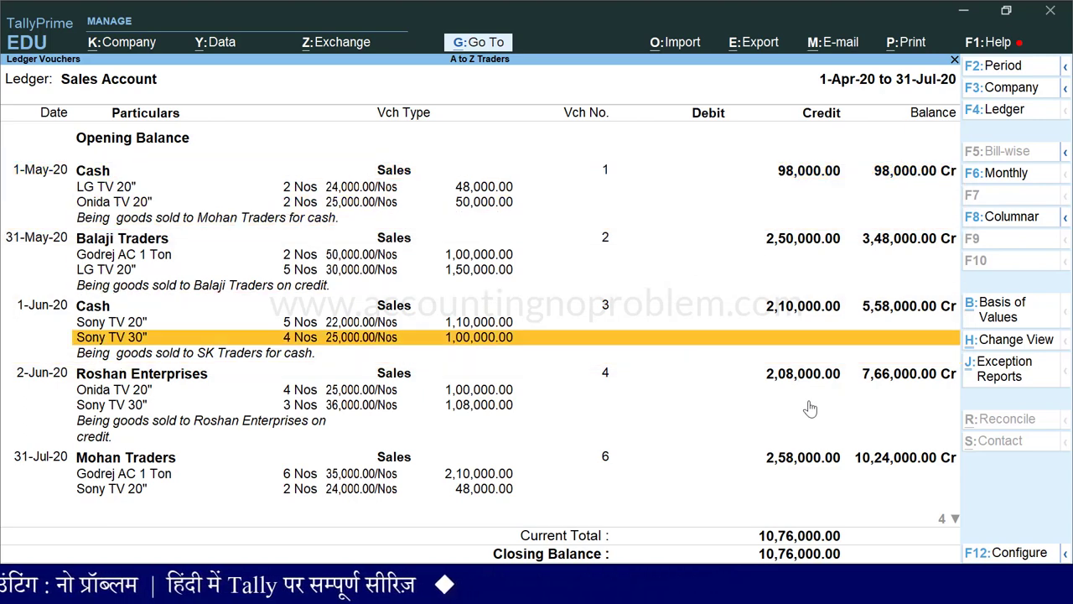
pyautogui.press('Down')
pyautogui.press('Down')
pyautogui.press('Down')
pyautogui.press('Down')
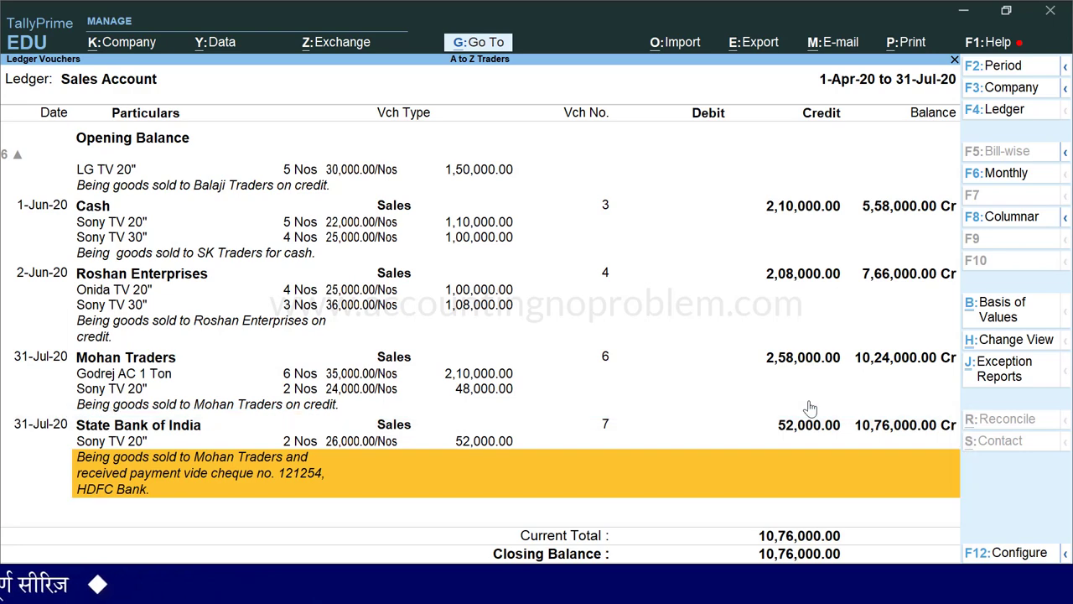
pyautogui.press('Up')
pyautogui.press('Up')
pyautogui.press('Up')
pyautogui.press('Up')
pyautogui.press('Up')
pyautogui.press('Up')
pyautogui.press('Up')
pyautogui.press('Up')
pyautogui.press('Up')
pyautogui.press('Up')
pyautogui.press('Up')
pyautogui.press('Up')
pyautogui.press('Up')
pyautogui.press('Up')
pyautogui.press('Up')
pyautogui.press('Up')
pyautogui.press('Up')
pyautogui.press('Up')
pyautogui.press('Up')
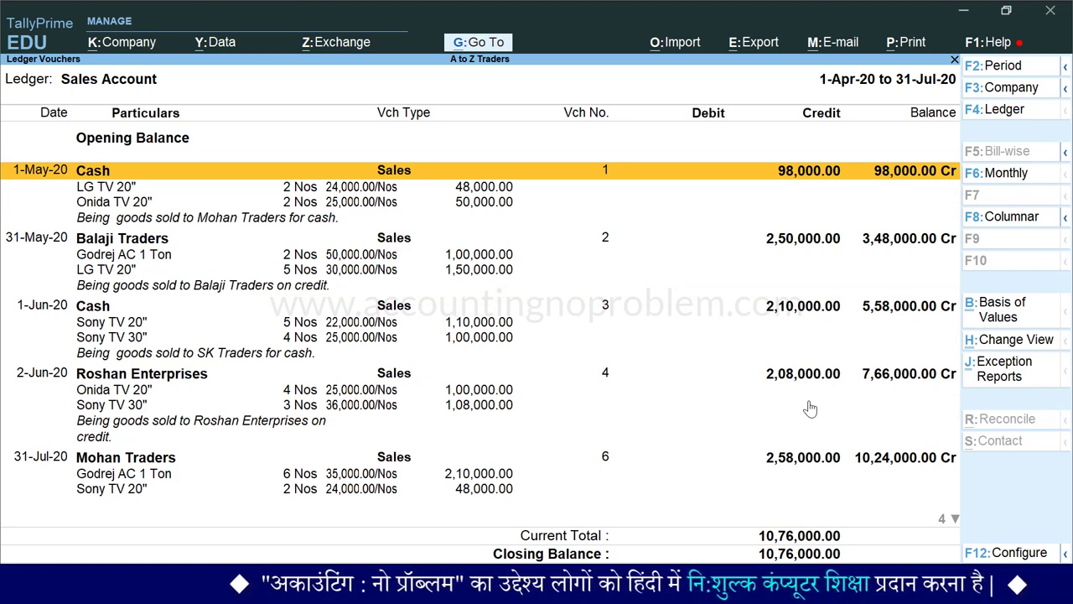
# Step: Hide the 31-May-20 Balaji Traders credit sale from the Sales Account ledger report
pyautogui.press('Down')
pyautogui.press('Down')
pyautogui.press('Down')
pyautogui.press('Down')
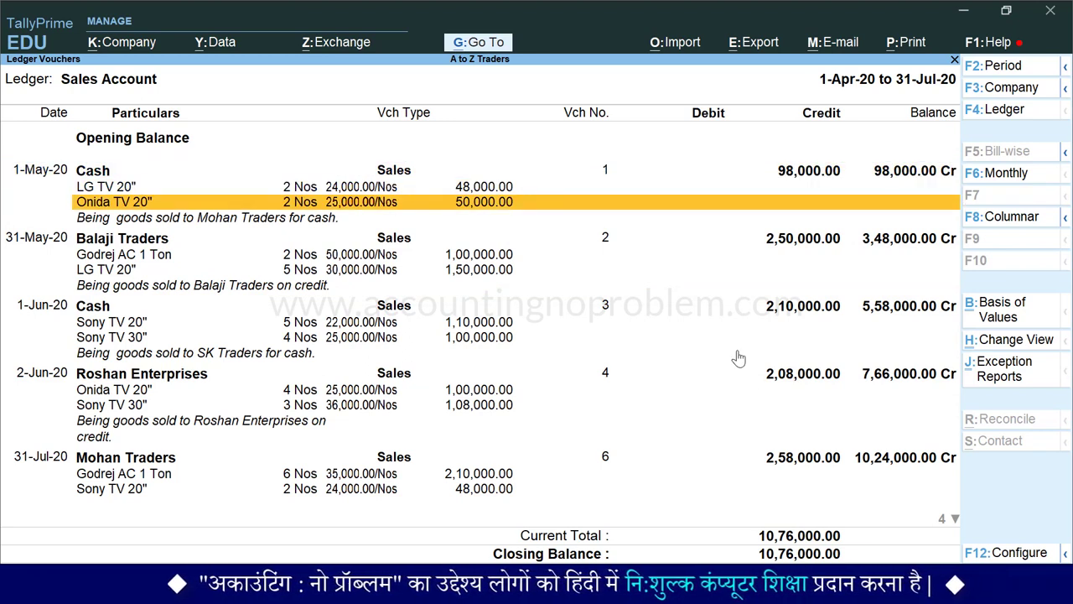
pyautogui.hotkey('ctrl', 'r')
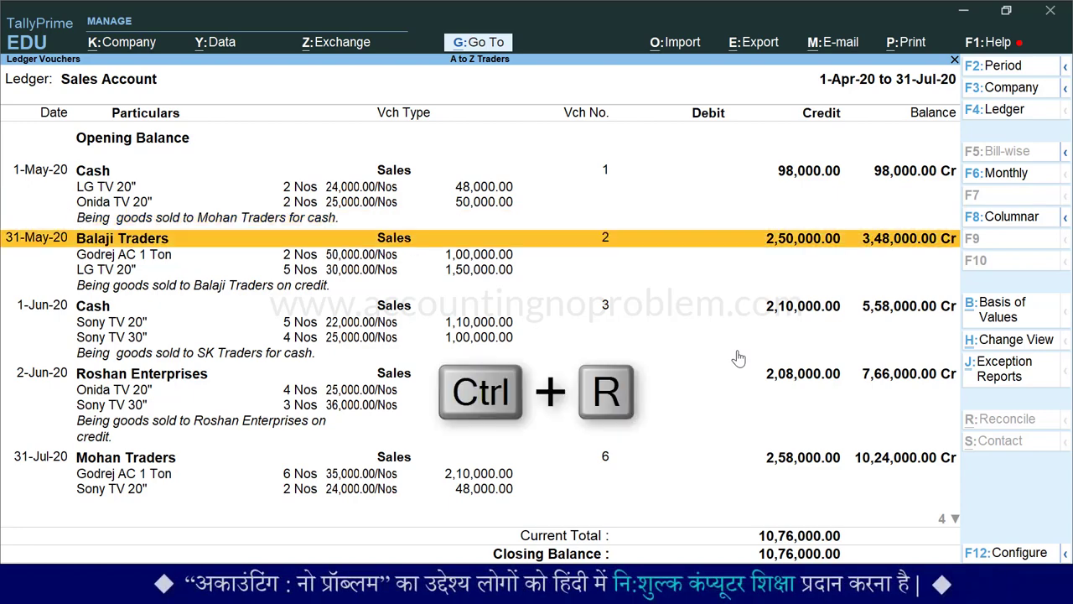
pyautogui.hotkey('ctrl', 'r')
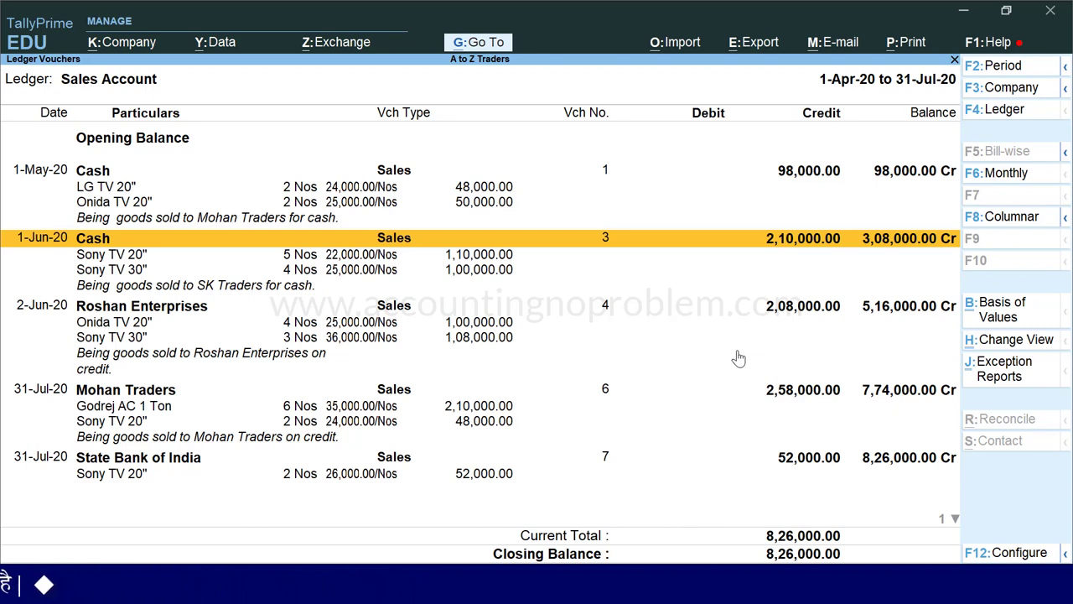
# Step: Hide the Roshan Enterprises, Mohan Traders and State Bank of India sales from the report, leaving only the Cash sales
pyautogui.press('Down')
pyautogui.press('Down')
pyautogui.press('Down')
pyautogui.press('Down')
pyautogui.hotkey('ctrl', 'r')
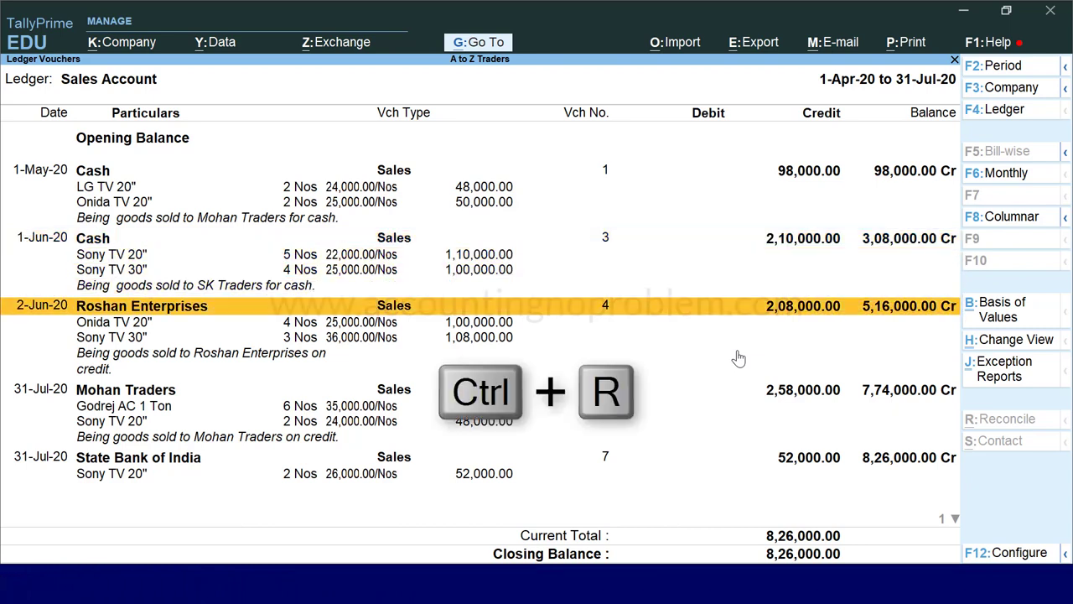
pyautogui.hotkey('ctrl', 'r')
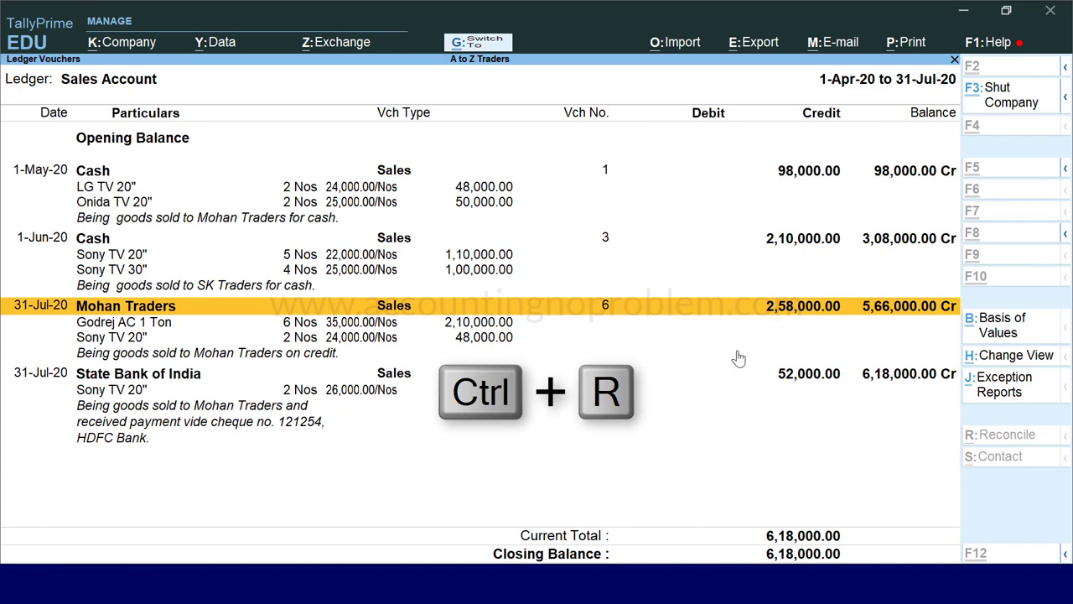
pyautogui.hotkey('ctrl', 'r')
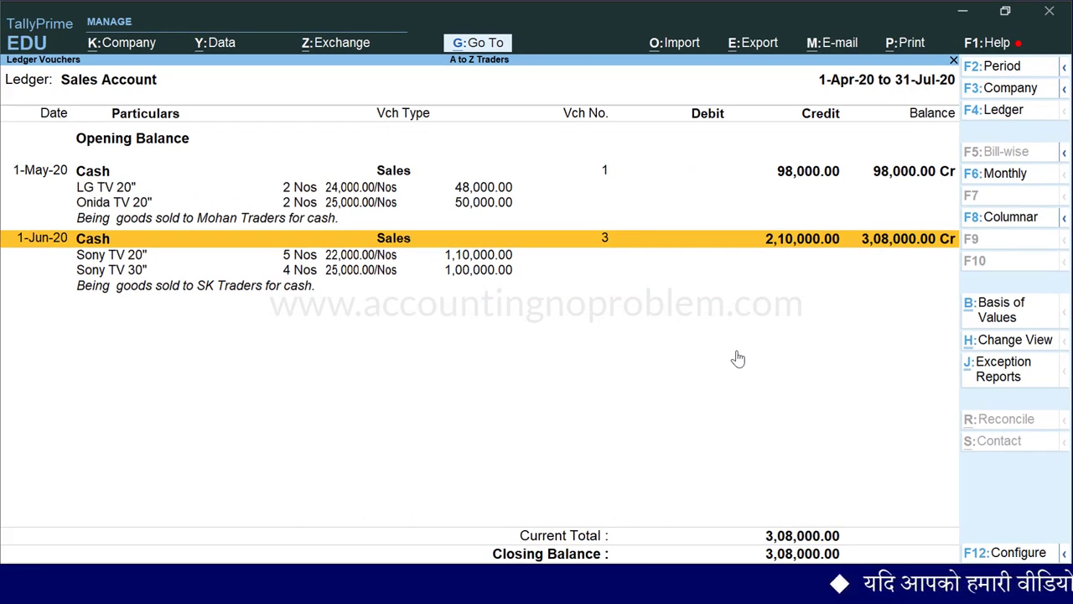
# Step: Restore the most recently hidden voucher line, followed by all remaining hidden lines in the Sales Account report
pyautogui.hotkey('ctrl', 'u')
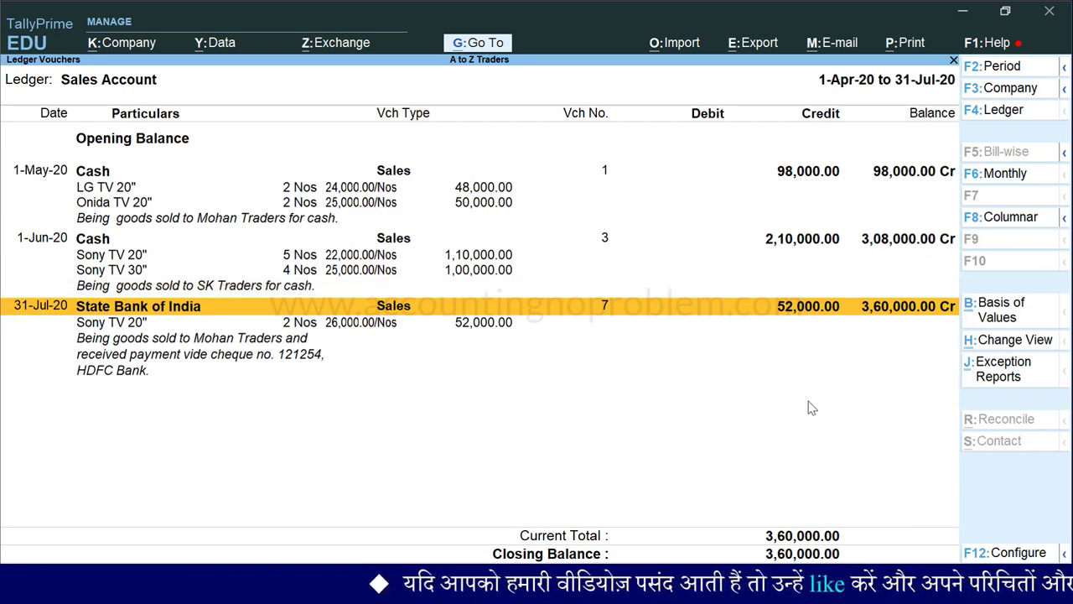
pyautogui.hotkey('alt', 'u')
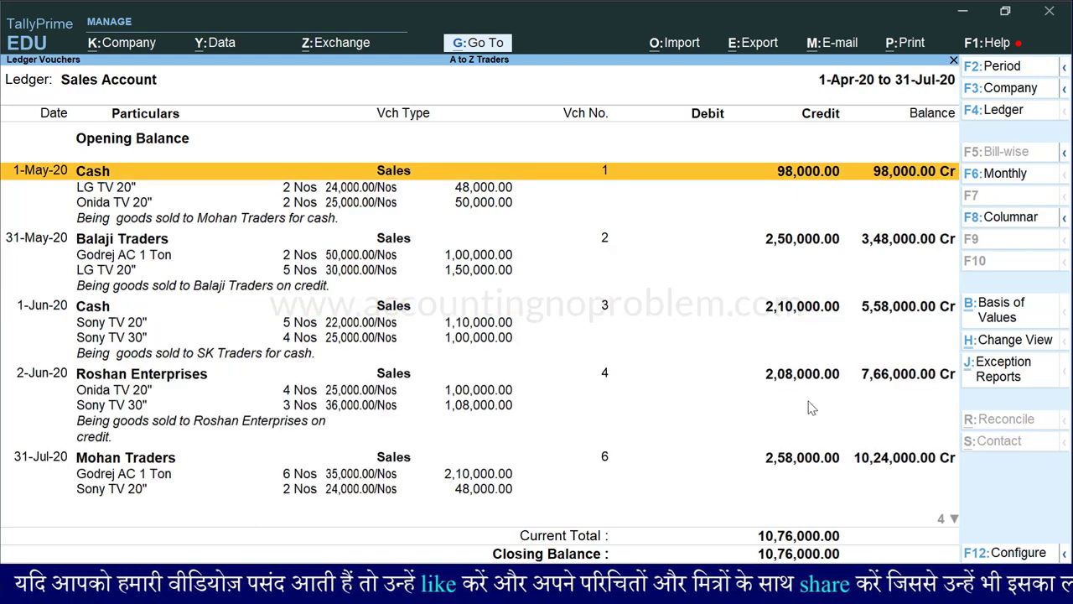
# Step: Review the restored voucher lines in the Sales Account ledger and return to the first entry
pyautogui.press('Down')
pyautogui.press('Down')
pyautogui.press('Down')
pyautogui.press('Down')
pyautogui.press('Down')
pyautogui.press('Down')
pyautogui.press('Down')
pyautogui.press('Down')
pyautogui.press('Down')
pyautogui.press('Down')
pyautogui.press('Up')
pyautogui.press('Up')
pyautogui.press('Up')
pyautogui.press('Up')
pyautogui.press('Up')
pyautogui.press('Up')
pyautogui.press('Up')
pyautogui.press('Up')
pyautogui.press('Up')
pyautogui.press('Up')
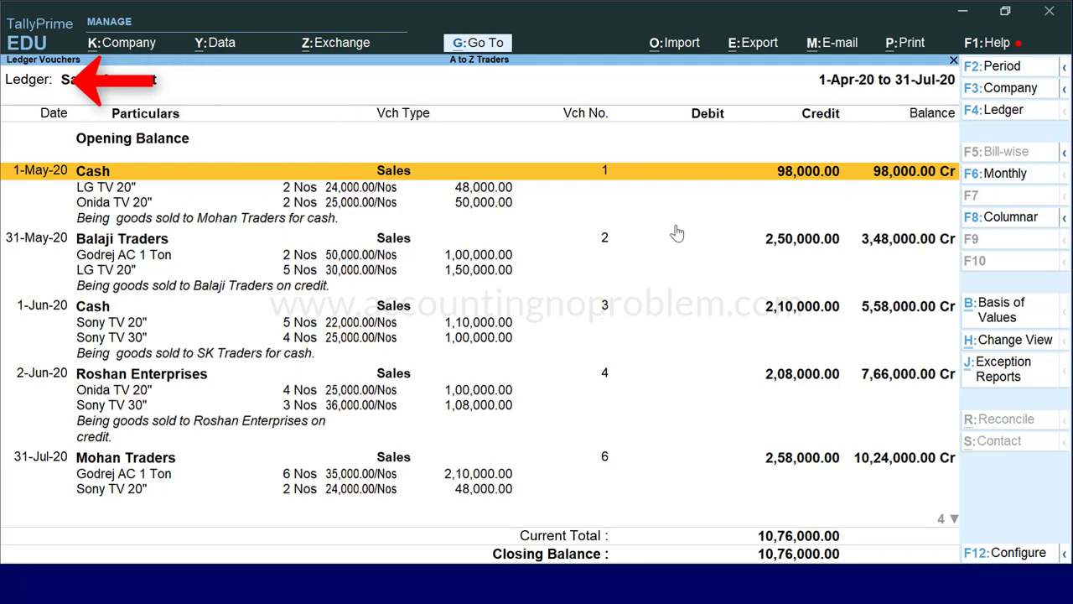
# Step: Open the Ledger Vouchers report for Balaji Traders
pyautogui.click(474, 44)
pyautogui.press('Down')
pyautogui.press('Down')
pyautogui.press('Down')
pyautogui.press('Down')
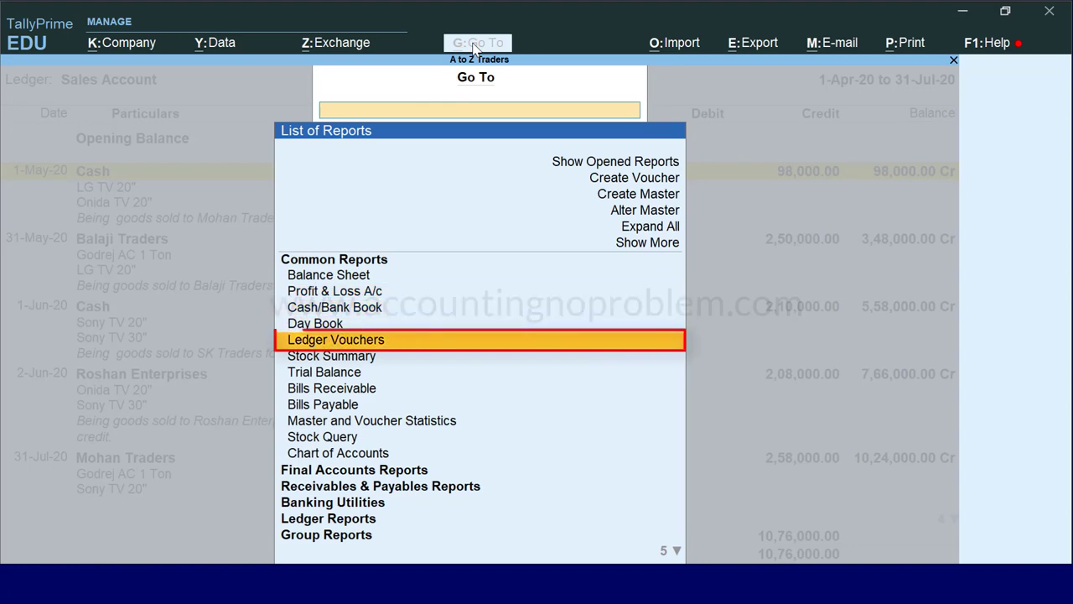
pyautogui.press('Return')
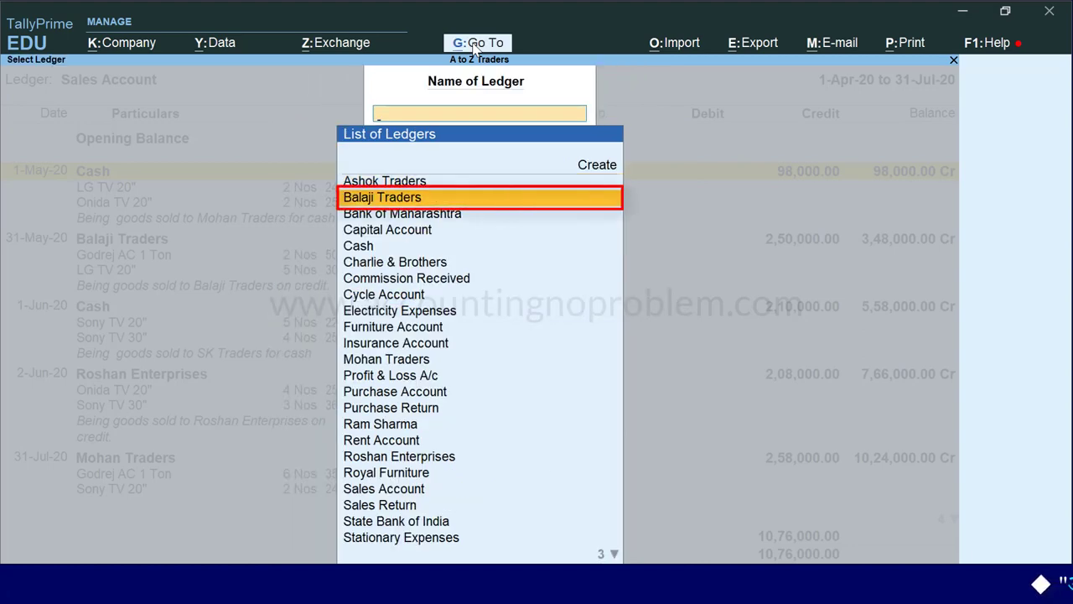
pyautogui.press('Return')
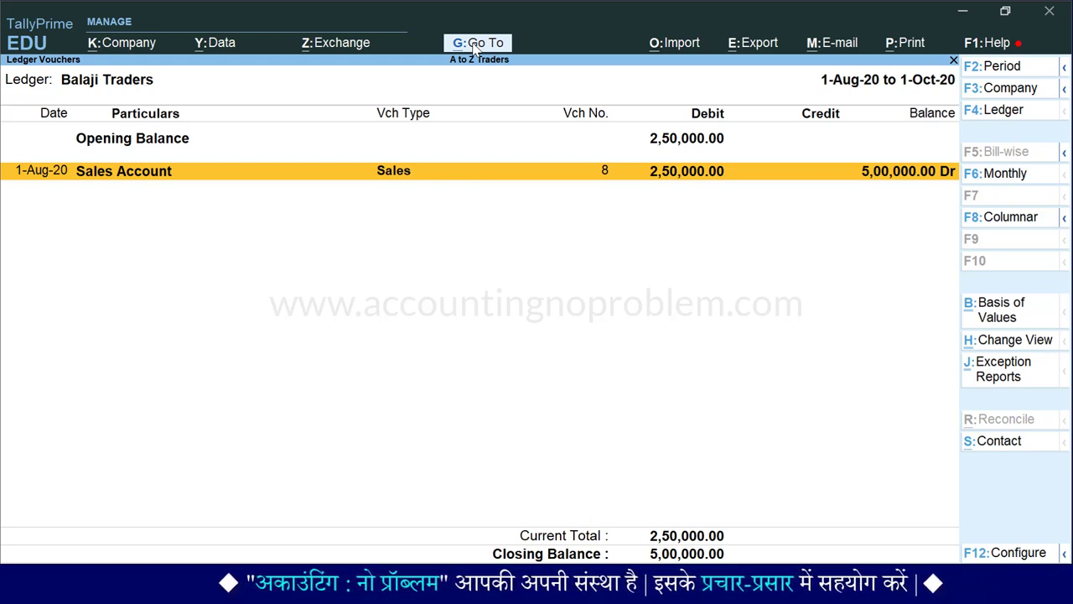
# Step: Clear the From and To dates of the report period to list all of Balaji Traders' transactions
pyautogui.press('F2')
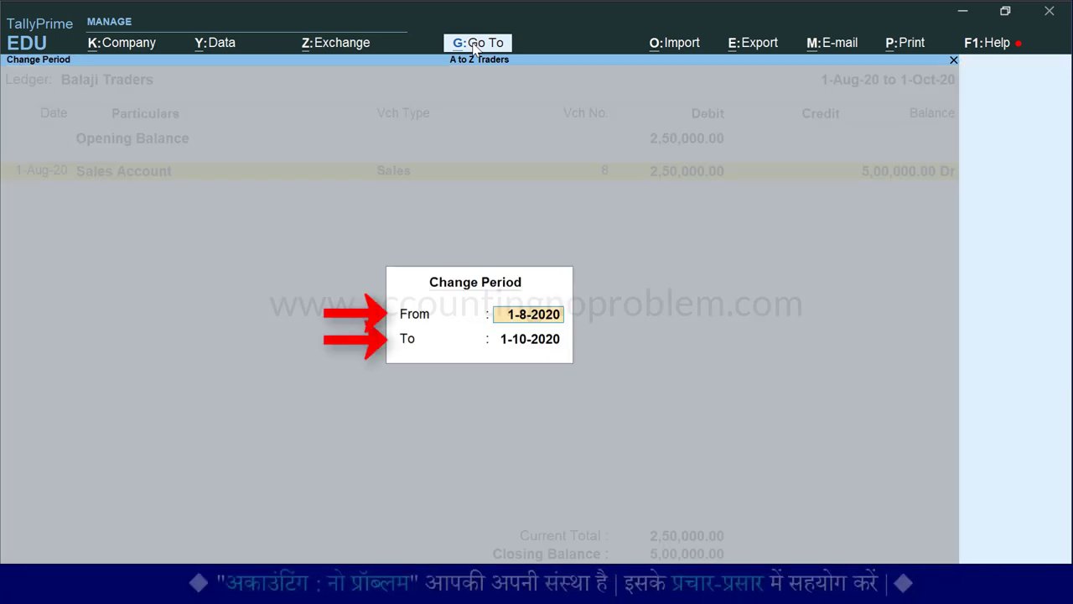
pyautogui.press('space')
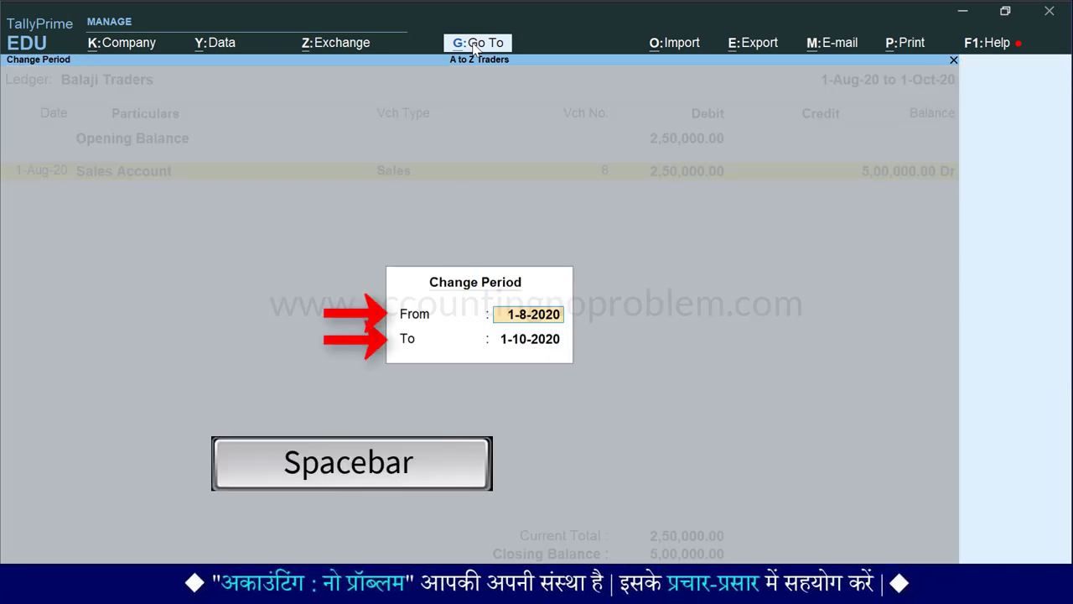
pyautogui.press('Return')
pyautogui.press('space')
pyautogui.press('Return')
pyautogui.press('space')
pyautogui.press('Return')
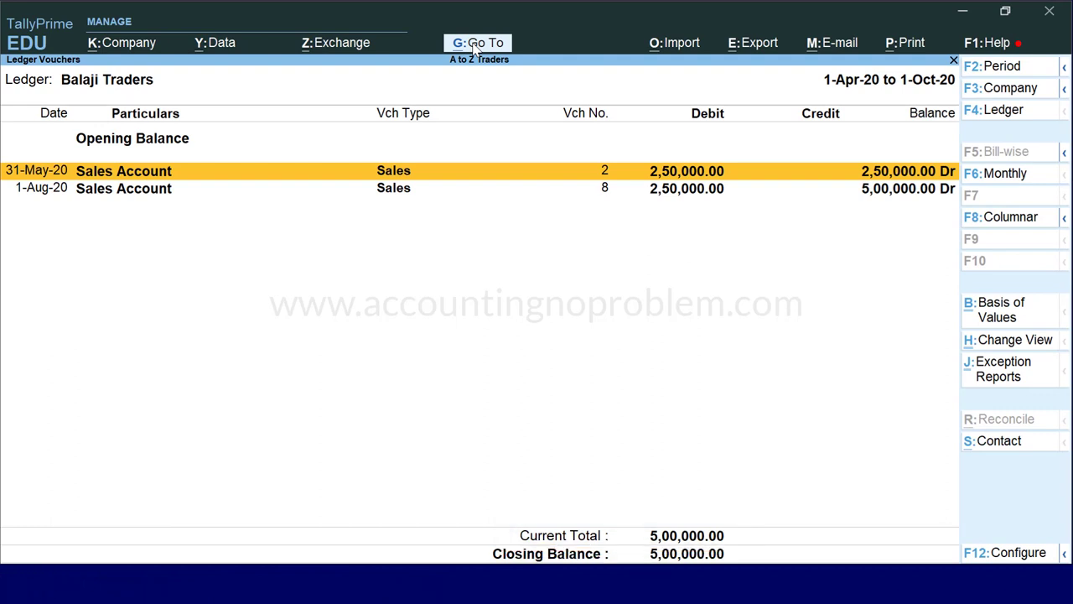
# Step: Add a voucher from the Balaji Traders ledger report as a Receipt voucher and set its date to 31.10
pyautogui.hotkey('alt', 'a')
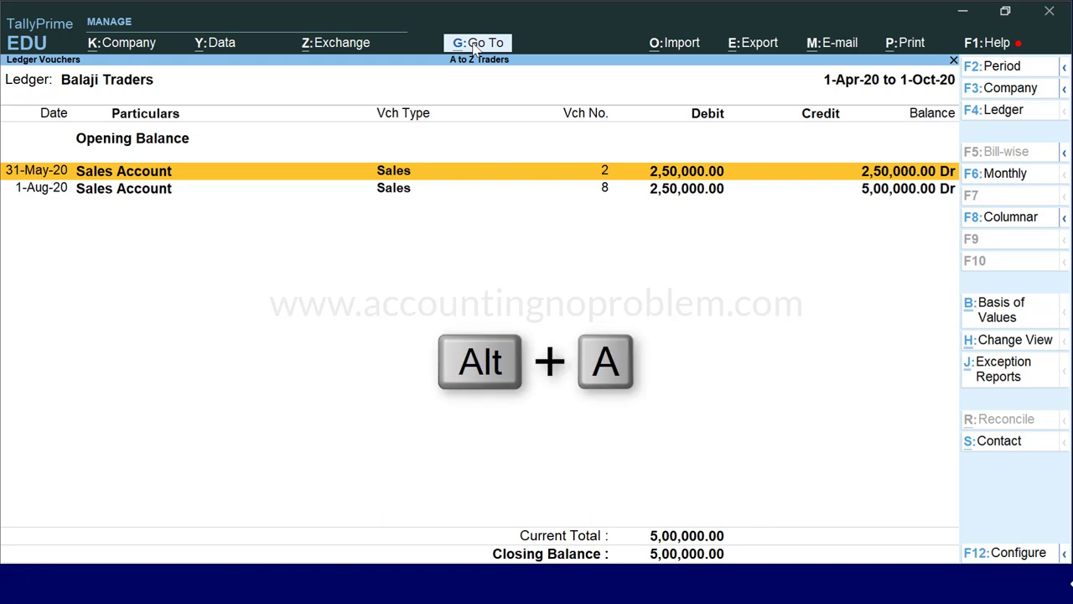
pyautogui.hotkey('alt', 'a')
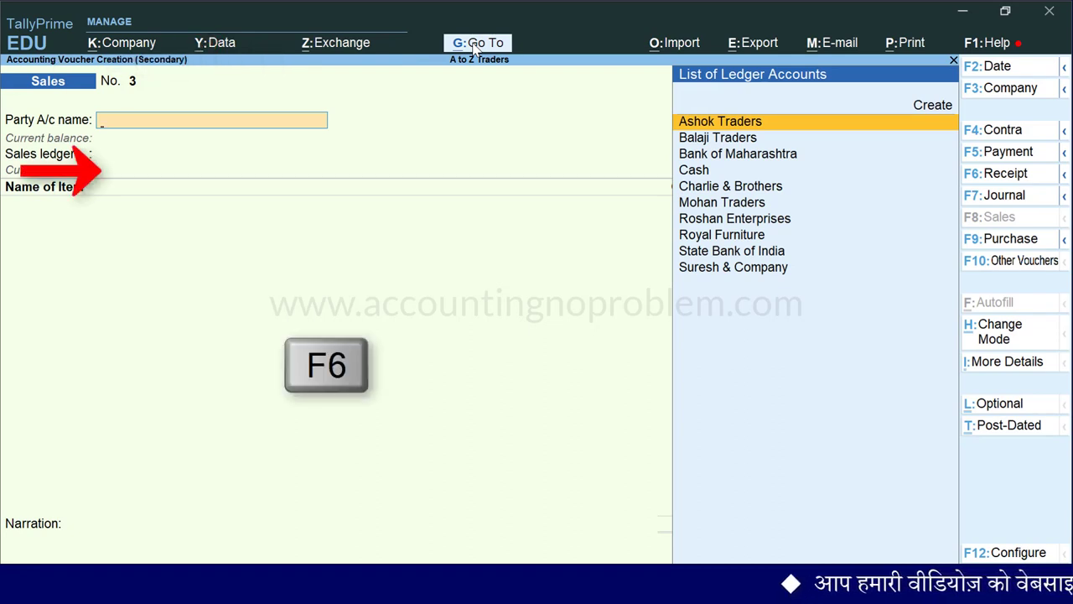
pyautogui.press('F6')
pyautogui.press('F2')
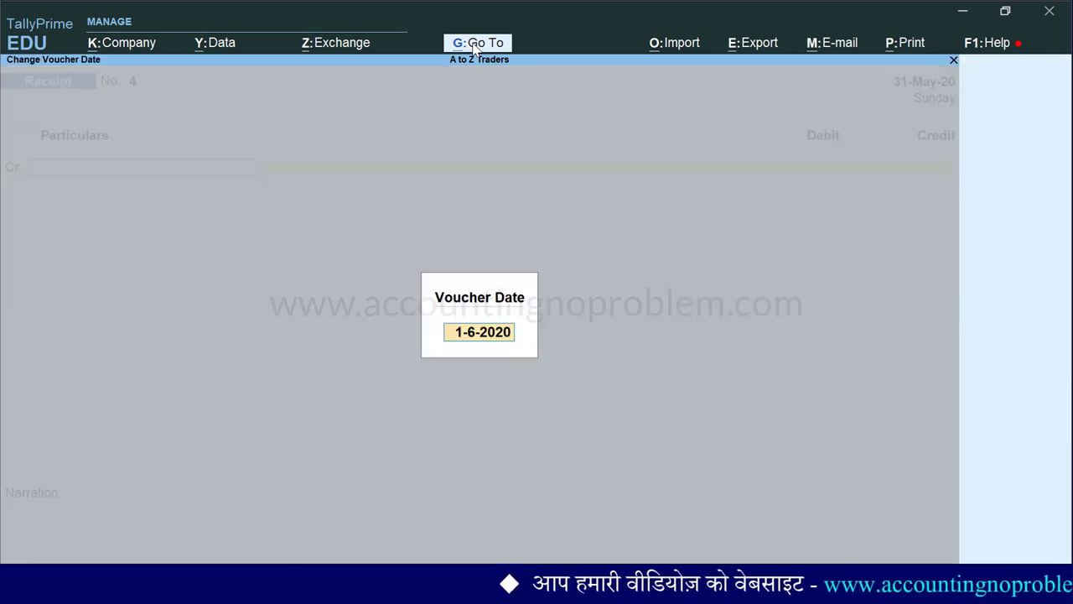
pyautogui.write('31.10')
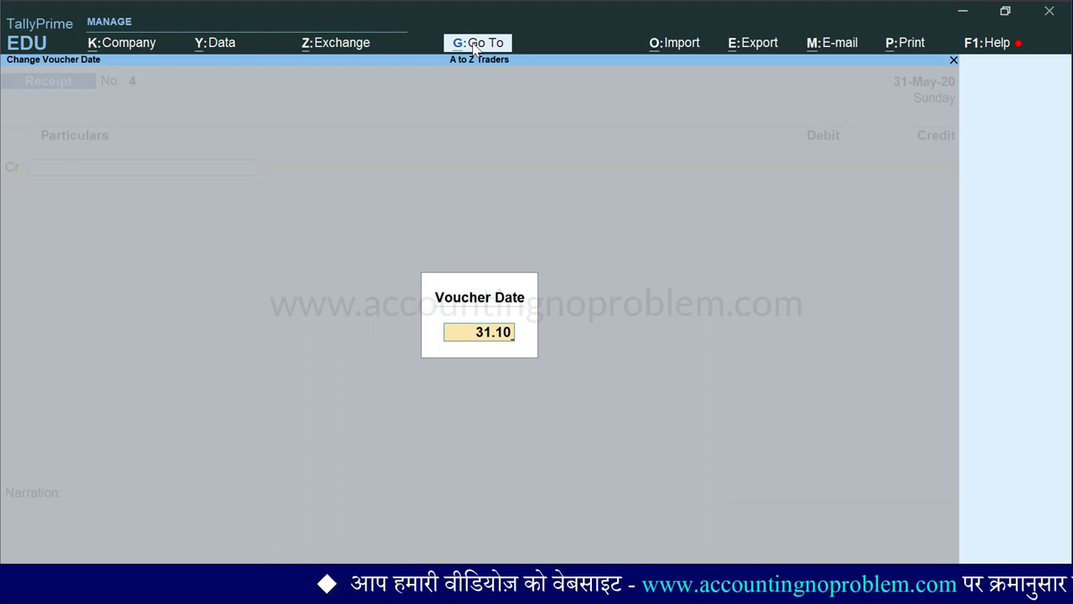
pyautogui.press('Return')
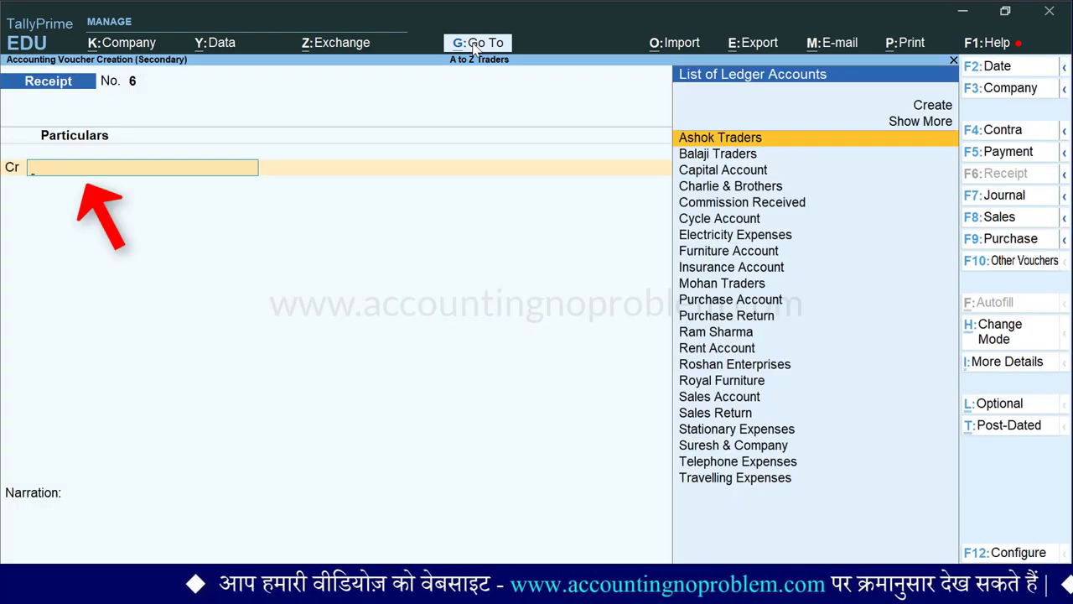
# Step: Credit Balaji Traders with 5,00,000 and debit Cash with the same amount in the receipt voucher
pyautogui.press('Down')
pyautogui.press('Return')
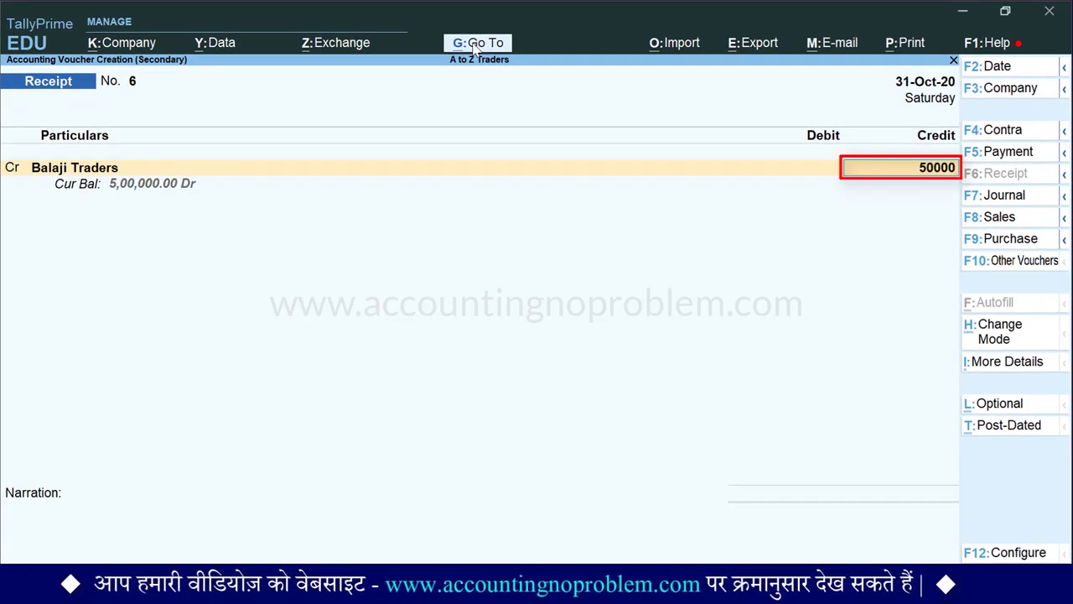
pyautogui.press('Return')
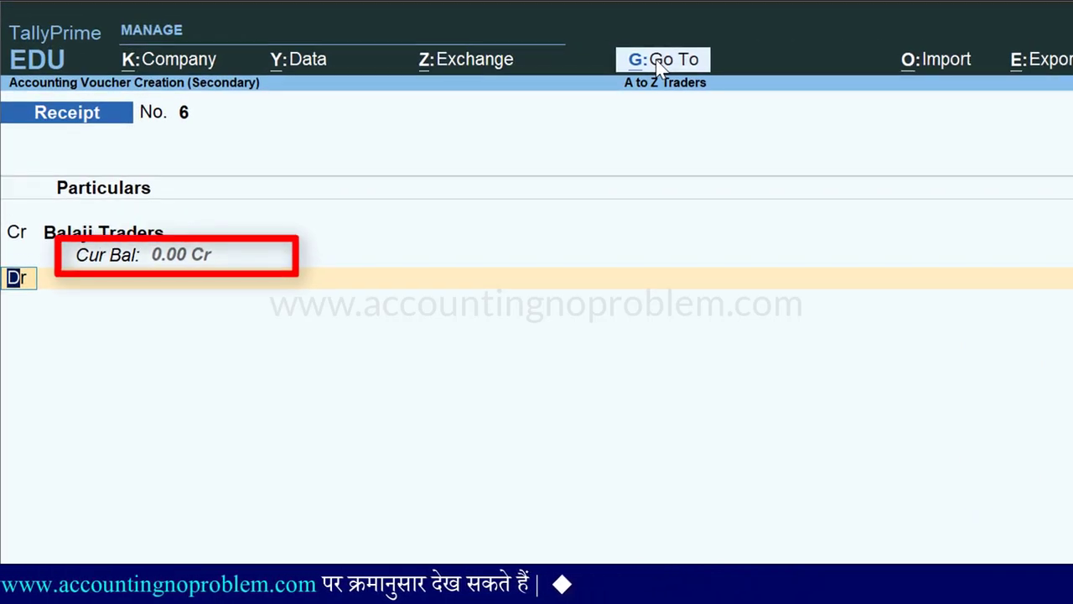
pyautogui.press('Return')
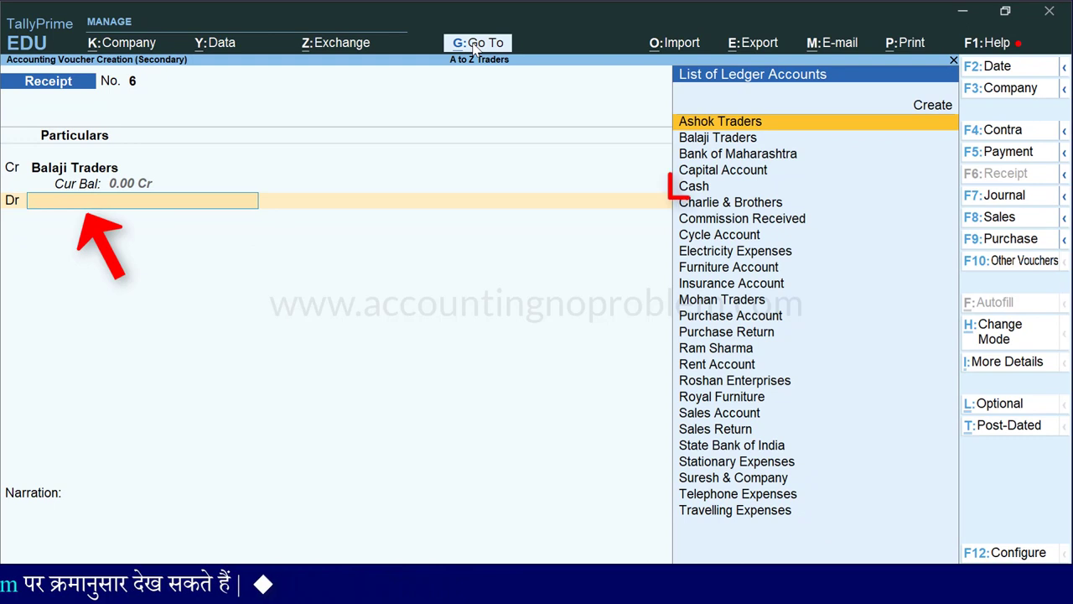
pyautogui.write('c')
pyautogui.press('Down')
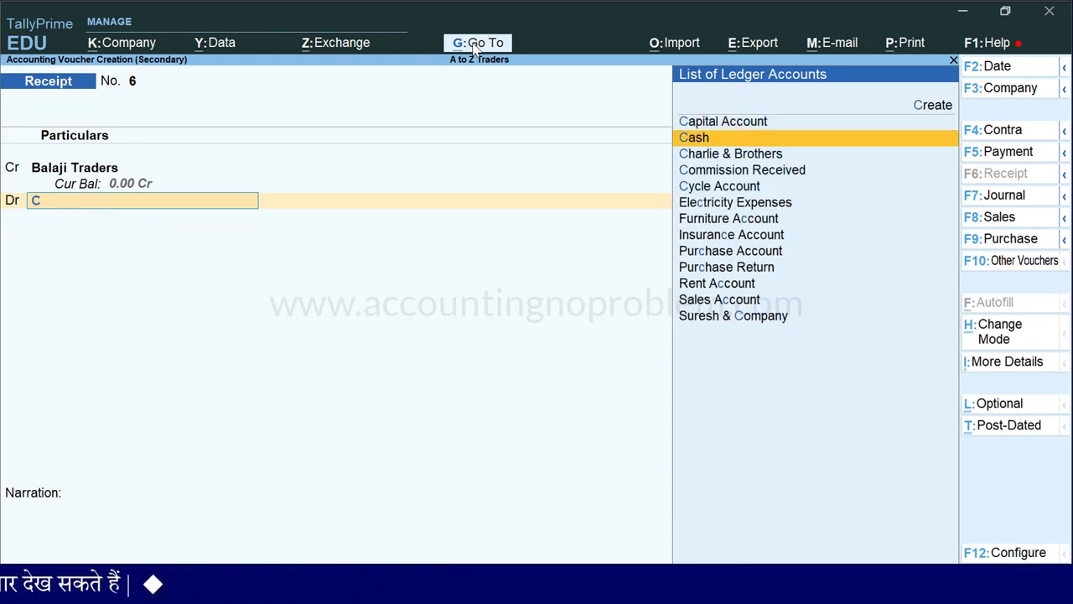
pyautogui.press('Return')
pyautogui.press('Return')
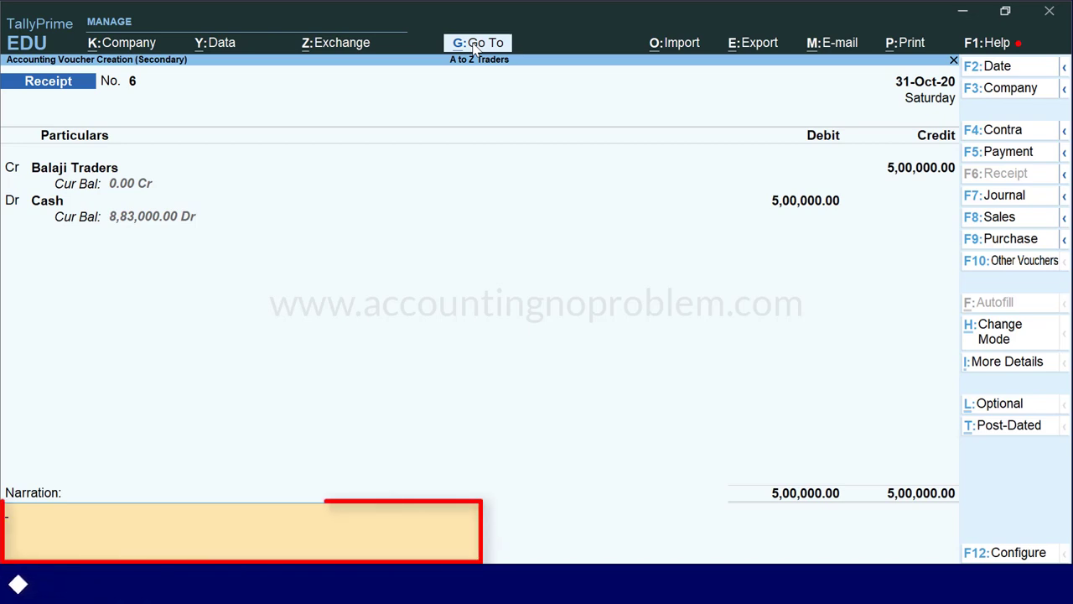
# Step: Enter the narration "Being amount recd in cash." and save the receipt voucher
pyautogui.write('Being amount recd in cash.')
pyautogui.press('Return')
pyautogui.press('Return')
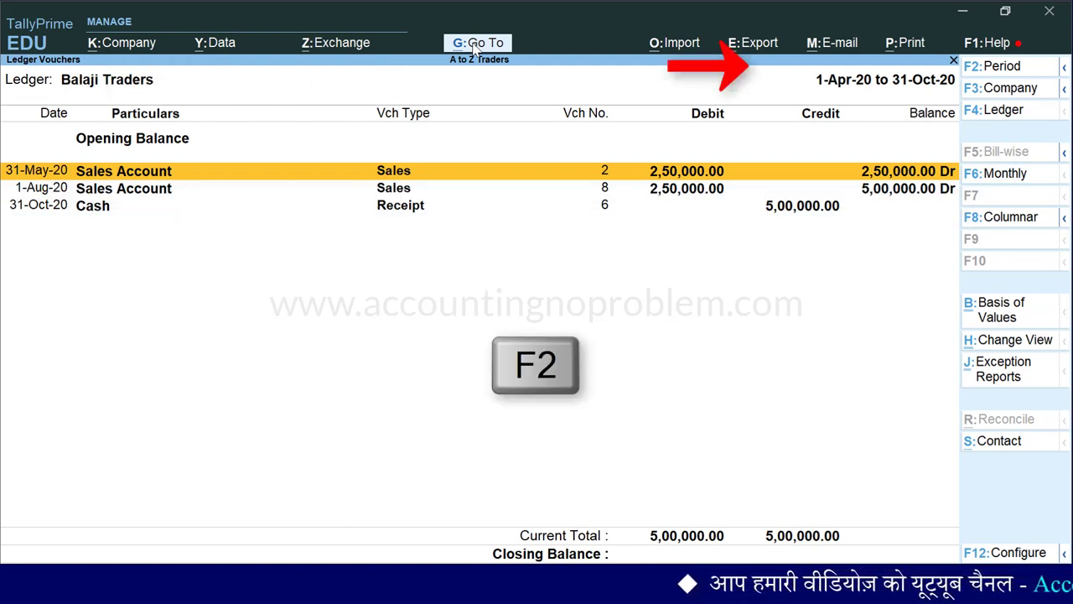
# Step: Reapply the Balaji Traders report period with blank From and To dates to include the new receipt
pyautogui.press('F2')
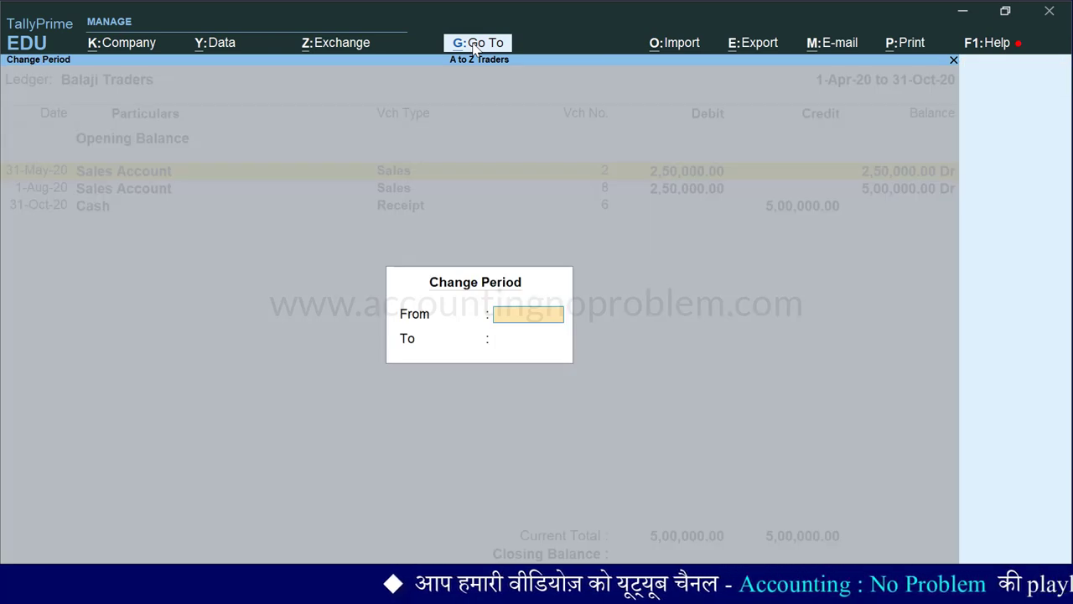
pyautogui.press('Return')
pyautogui.press('Return')
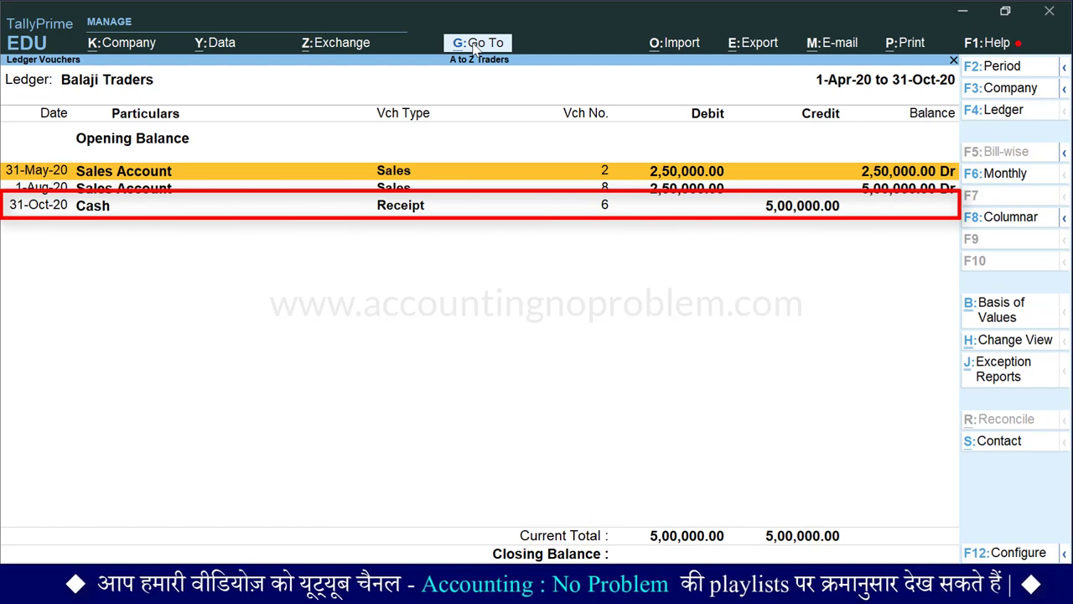
# Step: Open the 31-Oct-20 Cash receipt voucher and bring up the print settings for the current voucher
pyautogui.press('Down')
pyautogui.press('Down')
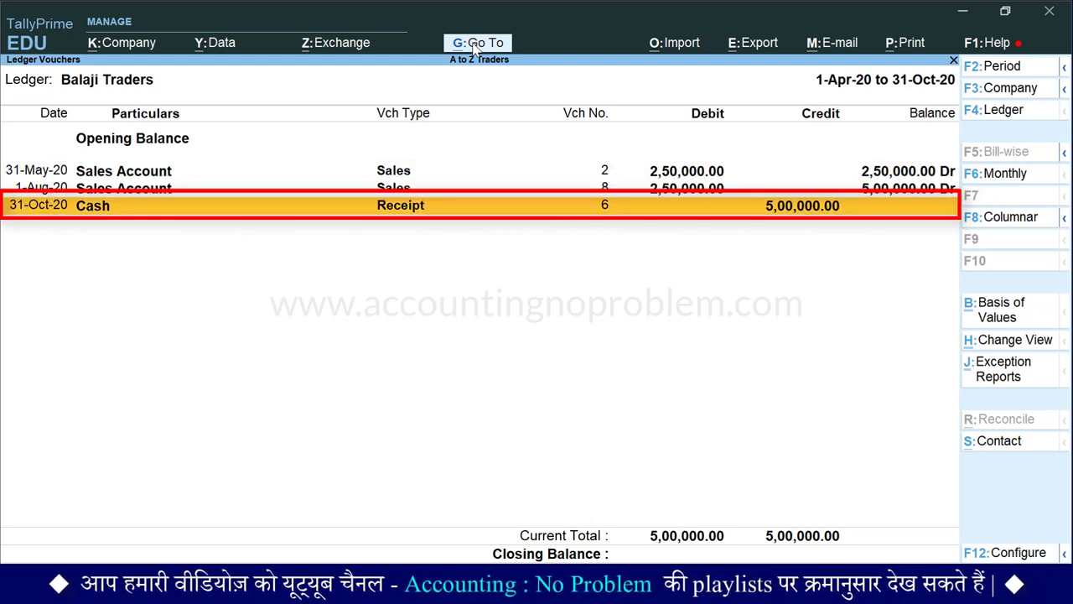
pyautogui.press('Return')
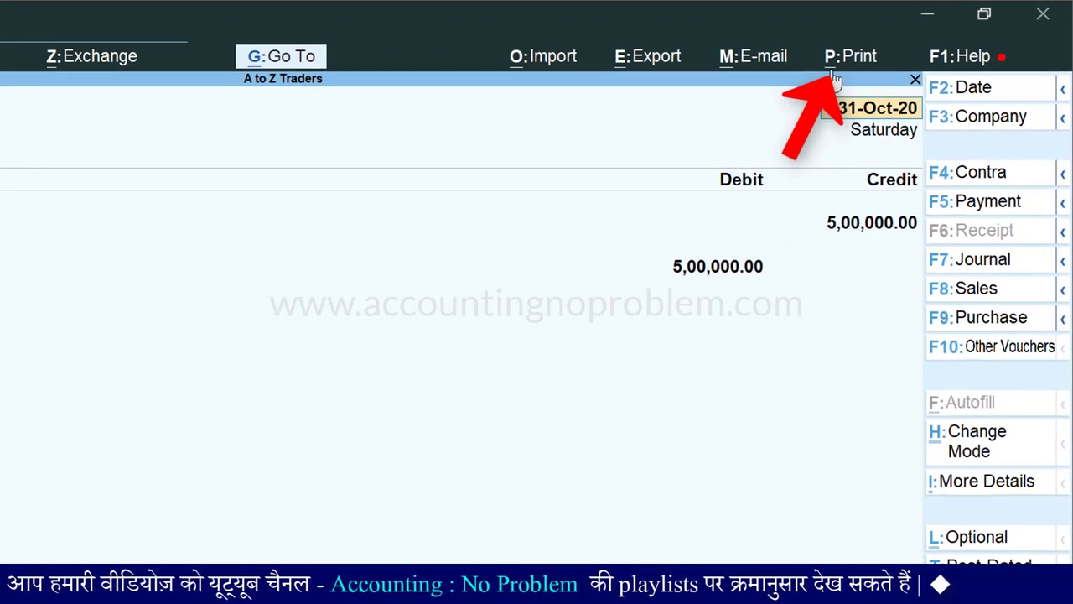
pyautogui.click(861, 67)
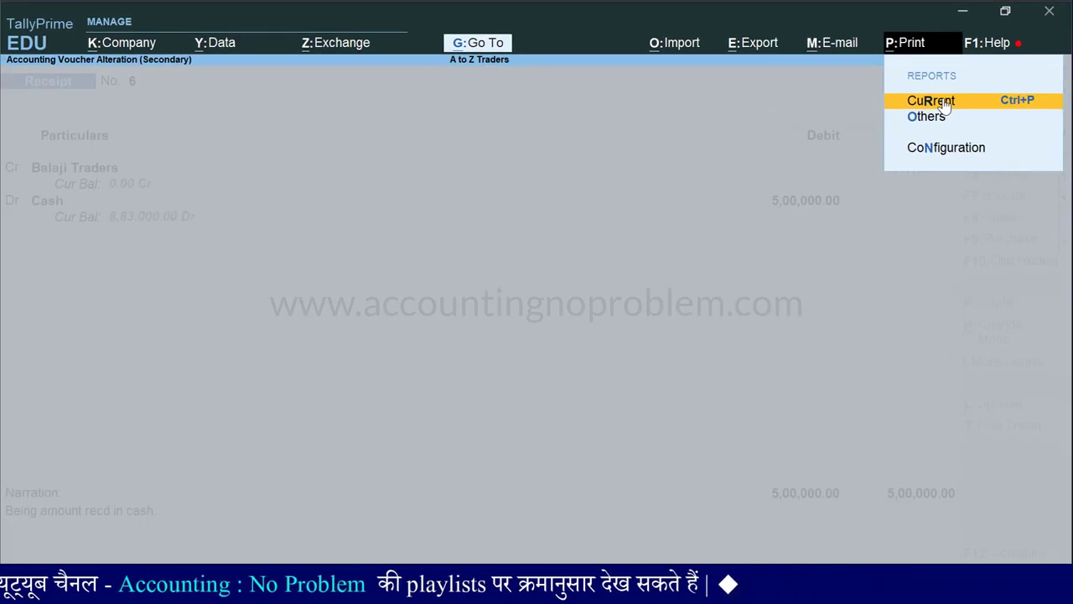
pyautogui.click(930, 101)
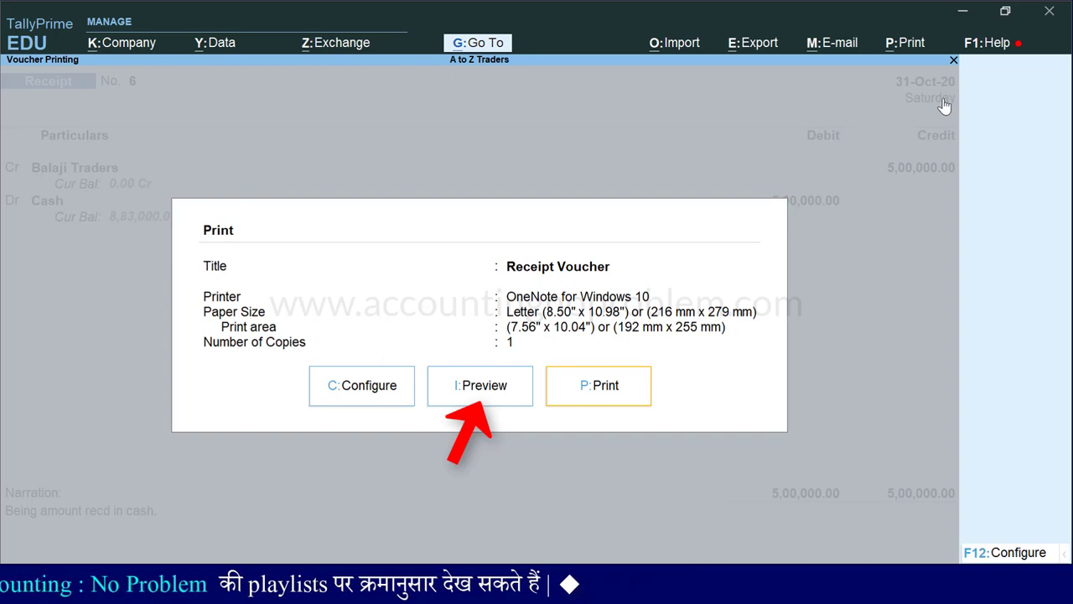
# Step: Preview the receipt voucher printout, zoom in to examine it, and return to the Balaji Traders ledger report
pyautogui.press('i')
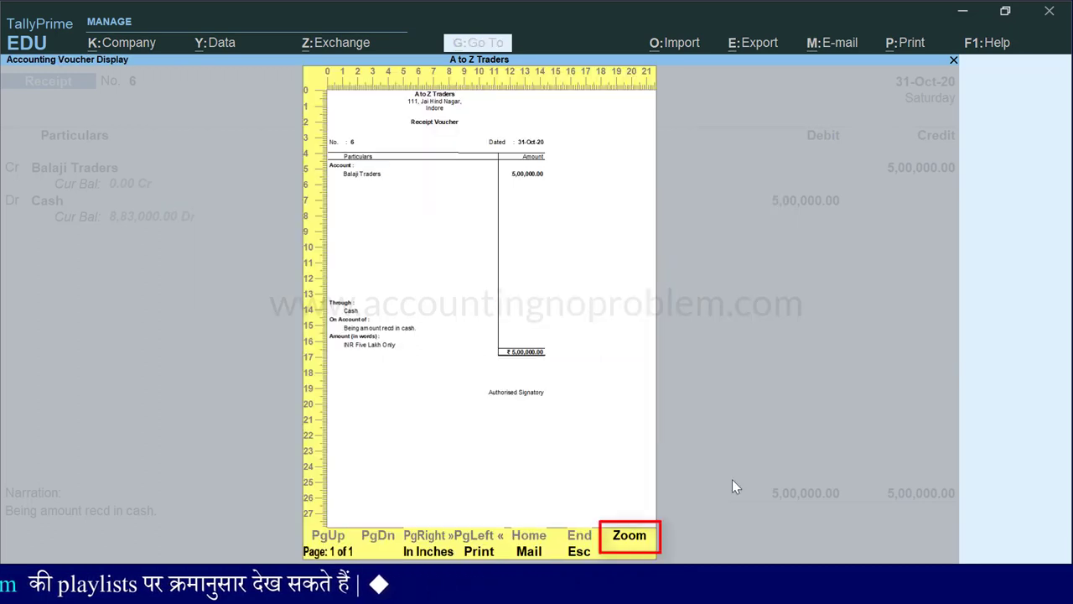
pyautogui.hotkey('alt', 'z')
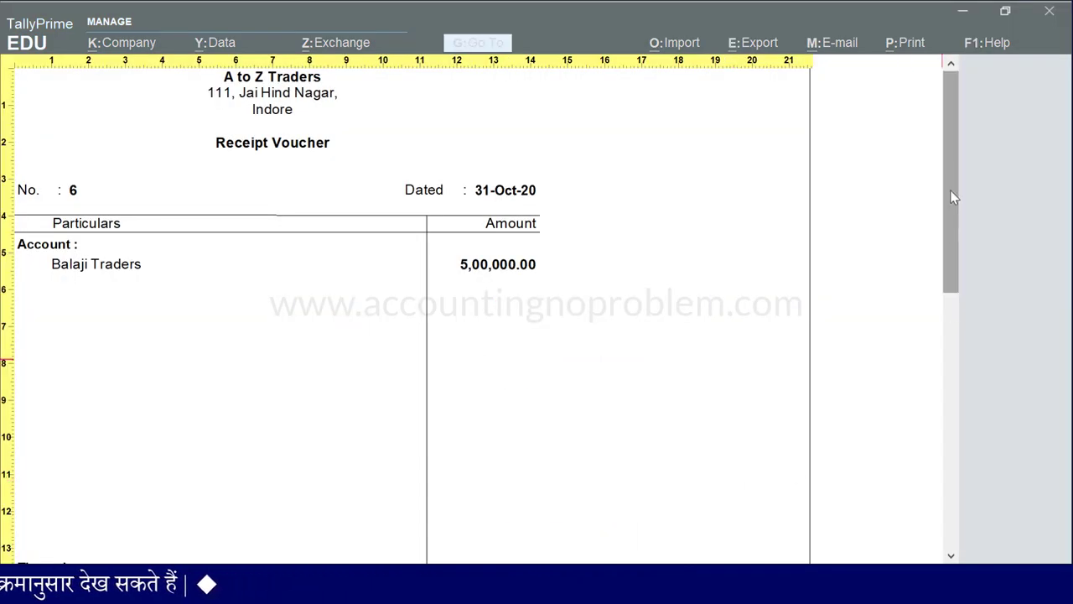
pyautogui.moveTo(949, 170); pyautogui.dragTo(886, 143)
pyautogui.press('Escape')
pyautogui.press('Escape')
pyautogui.press('Escape')
pyautogui.press('Escape')
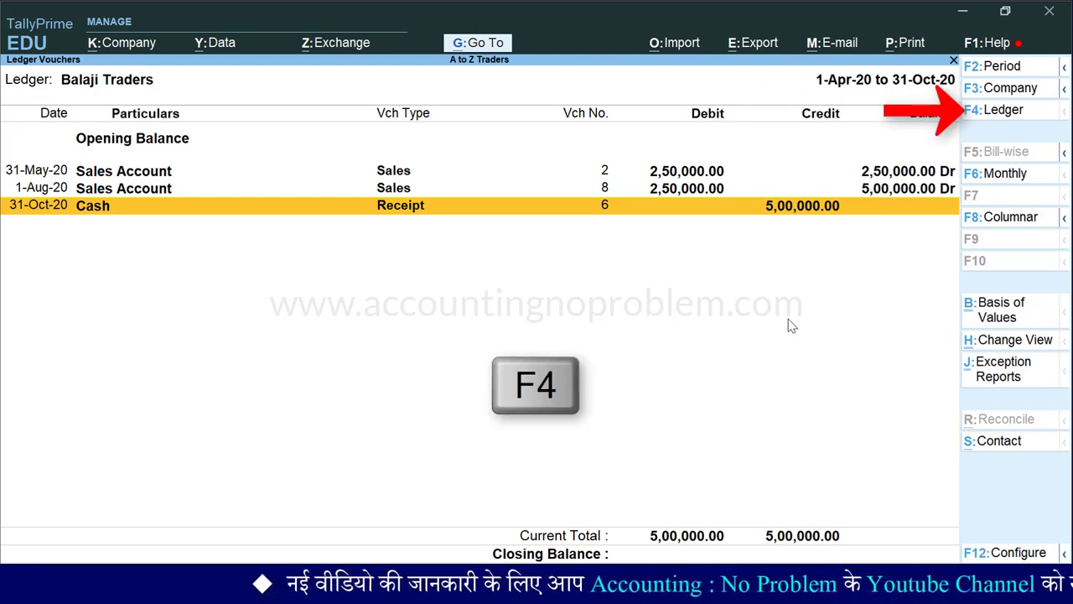
# Step: Switch the report to the Rent Account ledger and apply its period with blank From and To dates
pyautogui.press('F4')
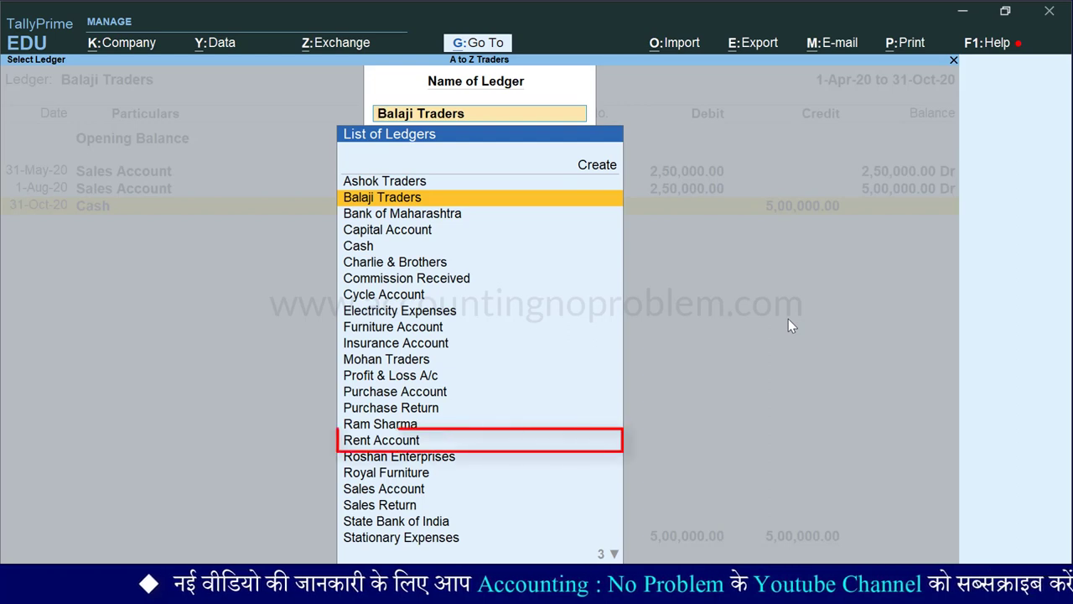
pyautogui.write('Re')
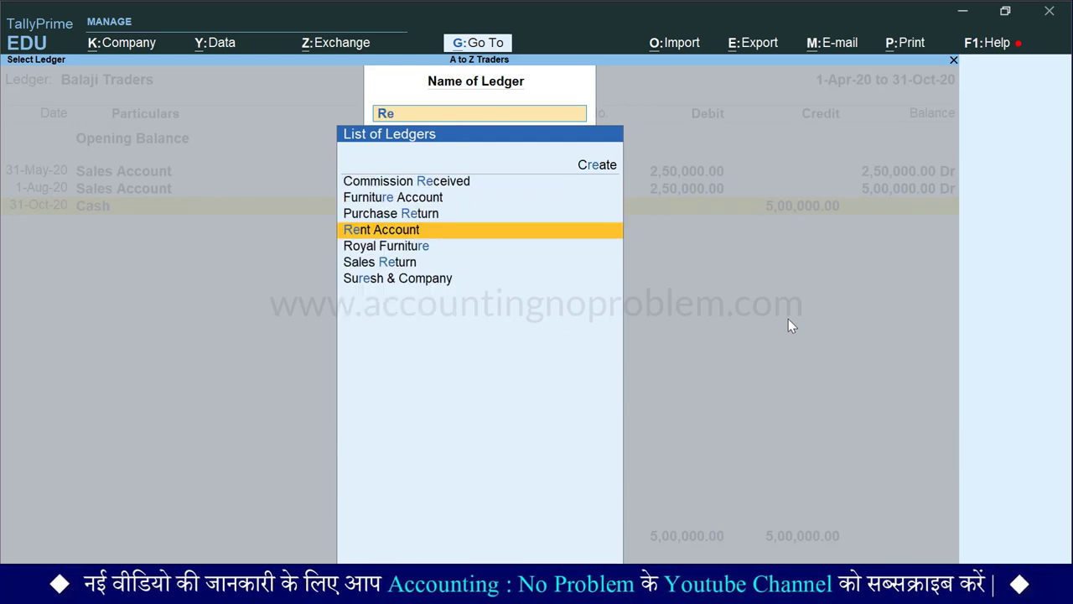
pyautogui.press('Return')
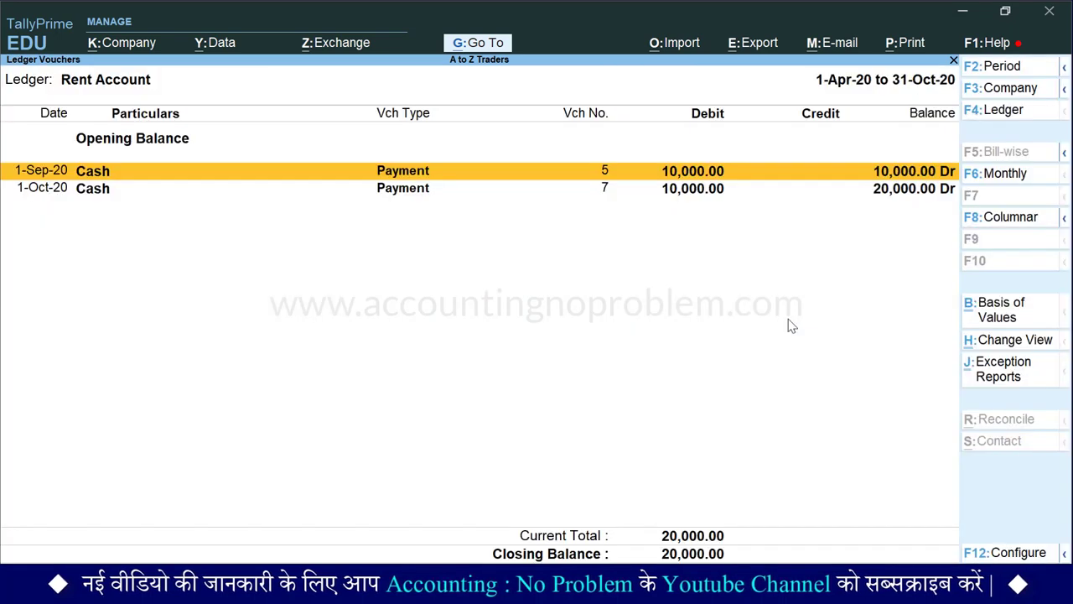
pyautogui.hotkey('alt', 'F2')
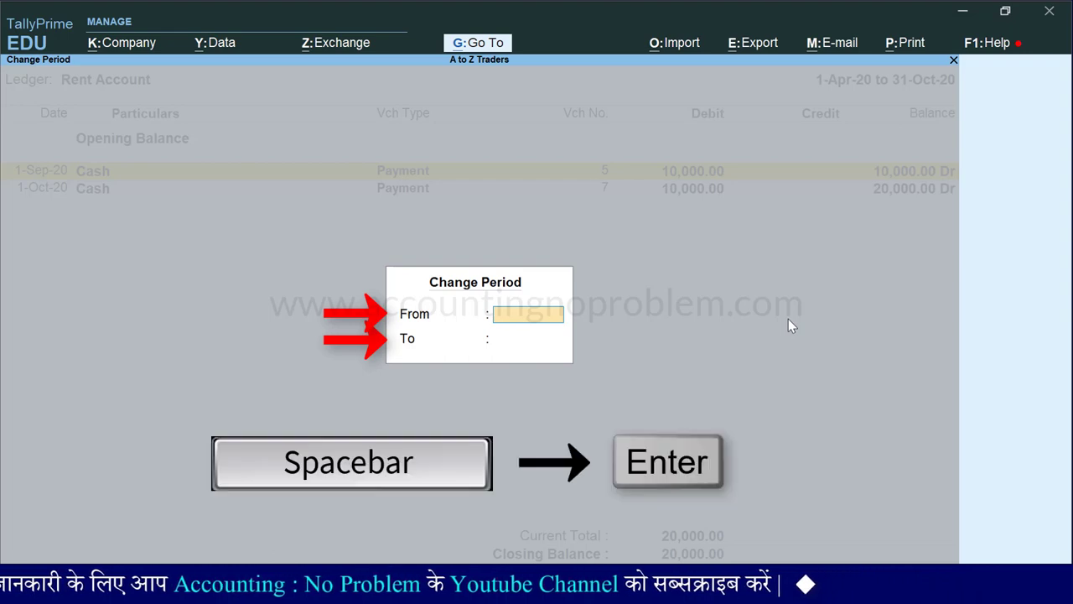
pyautogui.press('Return')
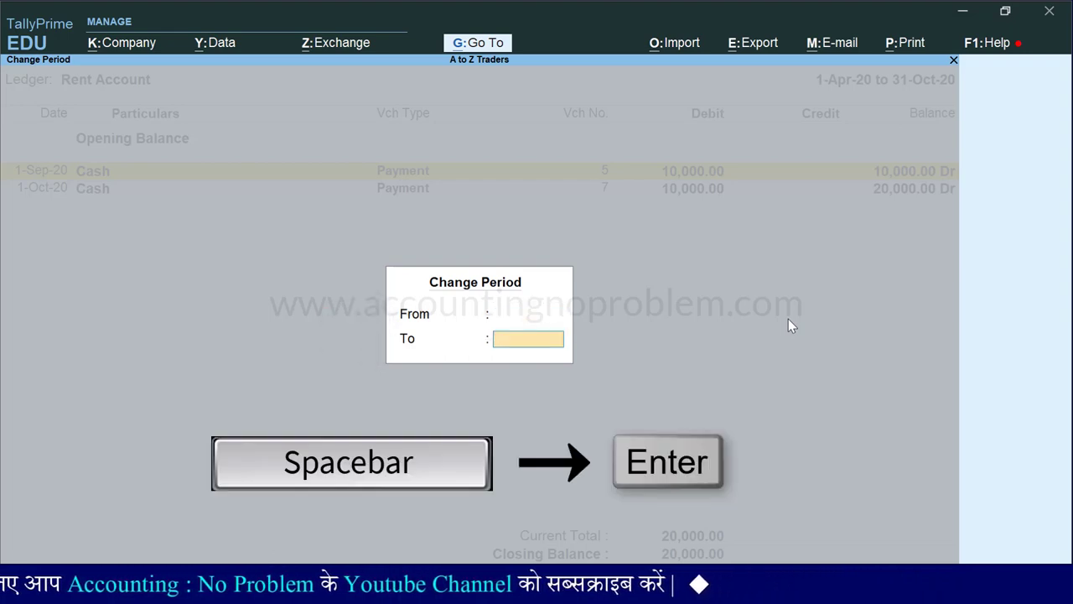
pyautogui.press('Return')
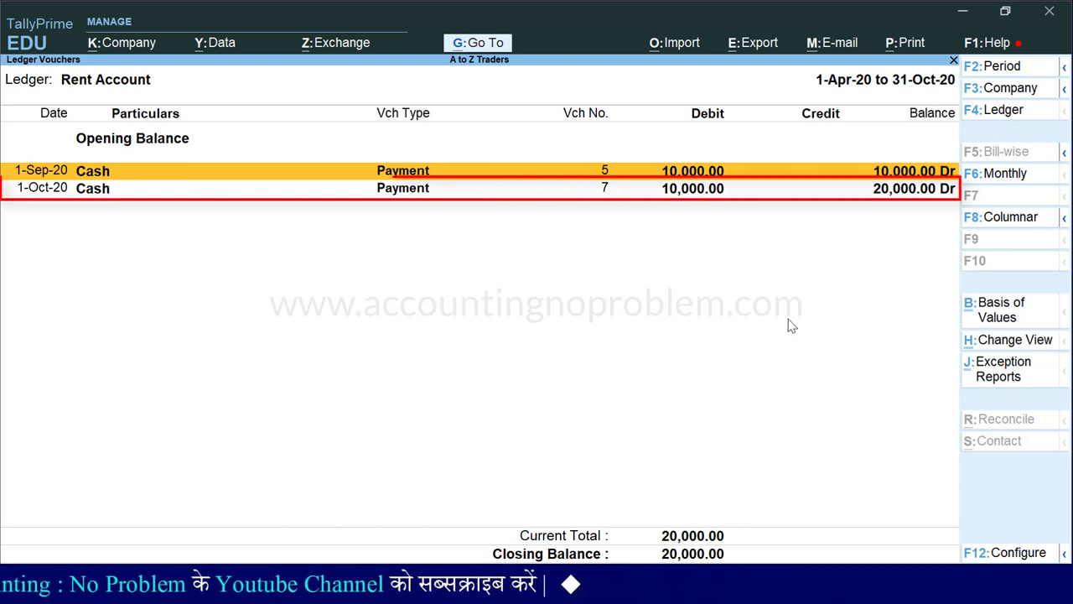
# Step: Duplicate the 1-Oct-20 Cash payment voucher and set the copy's voucher date to 1.11
pyautogui.press('Down')
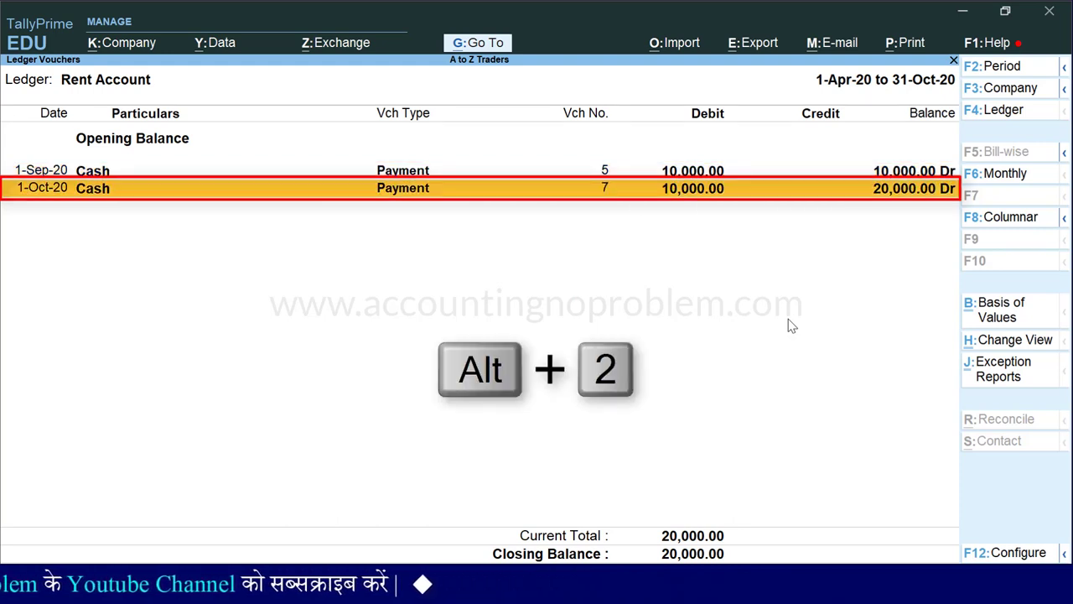
pyautogui.hotkey('alt', '2')
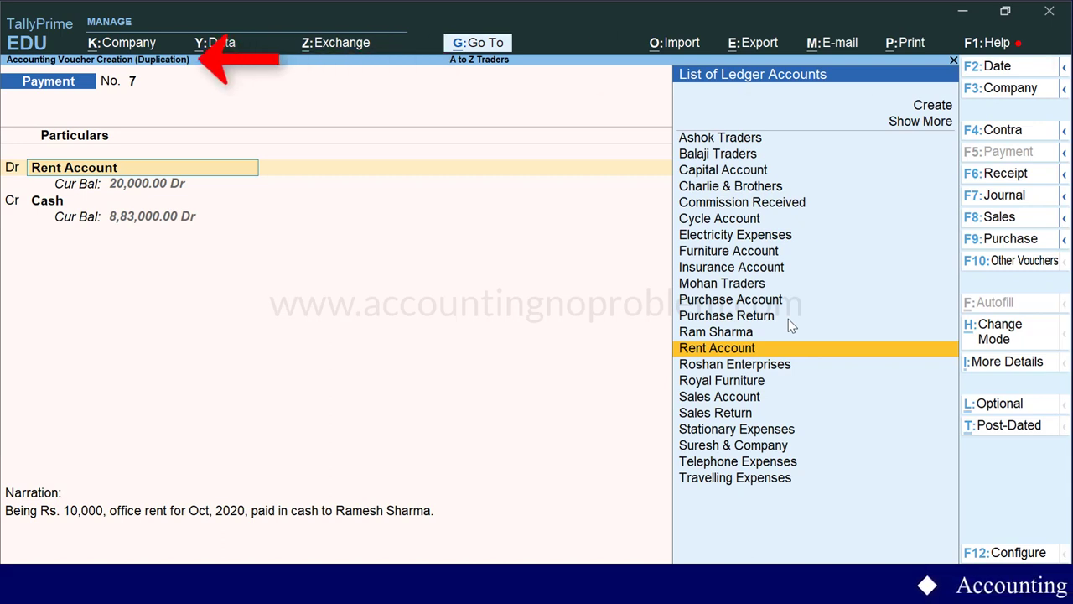
pyautogui.press('F2')
pyautogui.write('1.11')
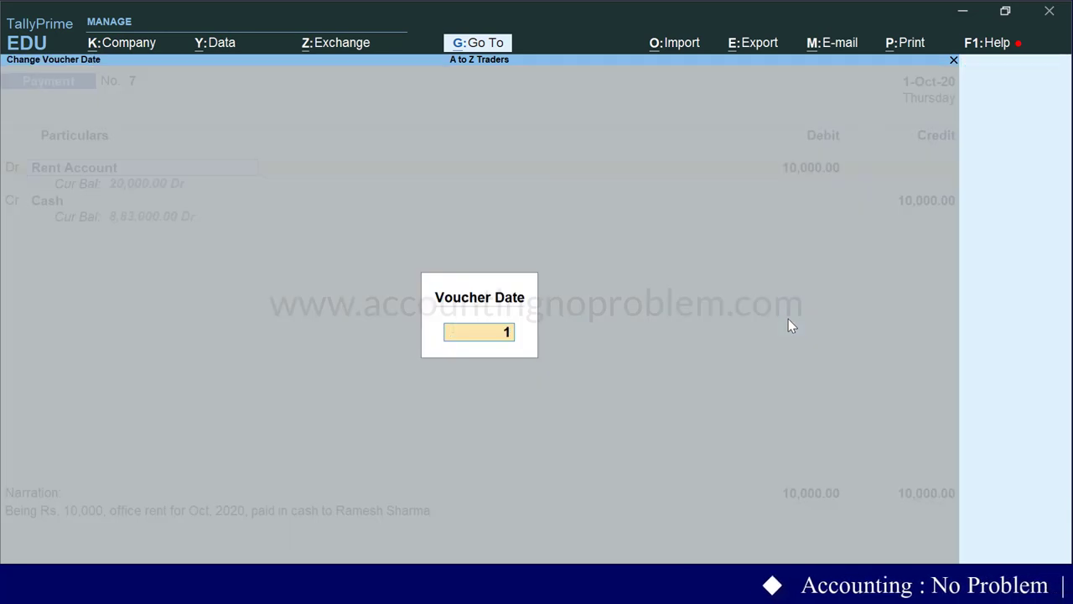
pyautogui.press('Return')
# Step: Keep the copied Rent Account and Cash entries of 10,000, change the month in the narration to Nov, and save the payment voucher
pyautogui.press('Return')
pyautogui.press('Return')
pyautogui.press('Return')
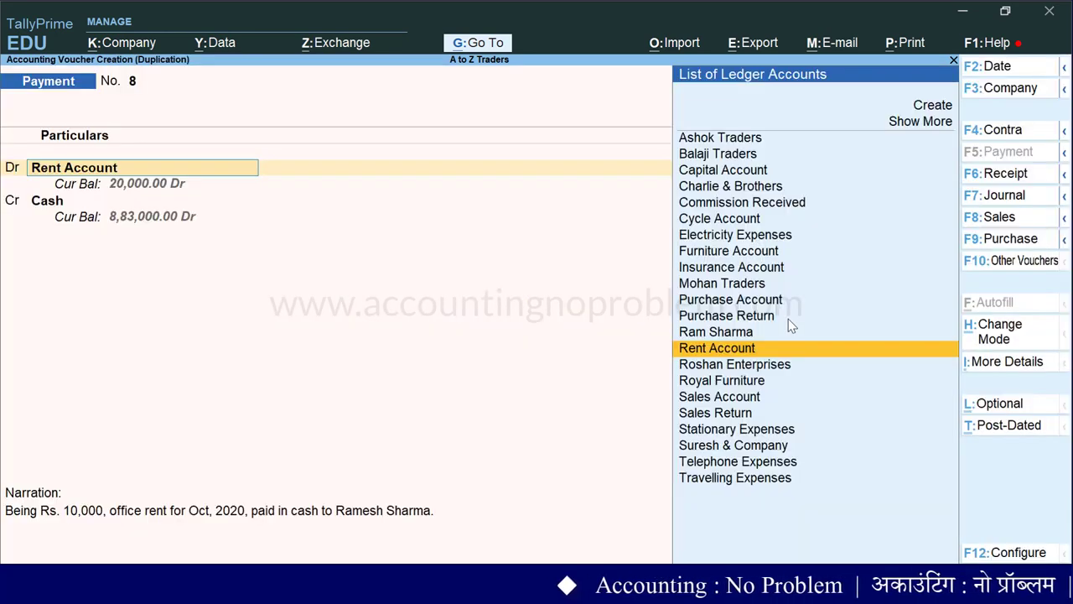
pyautogui.press('Return')
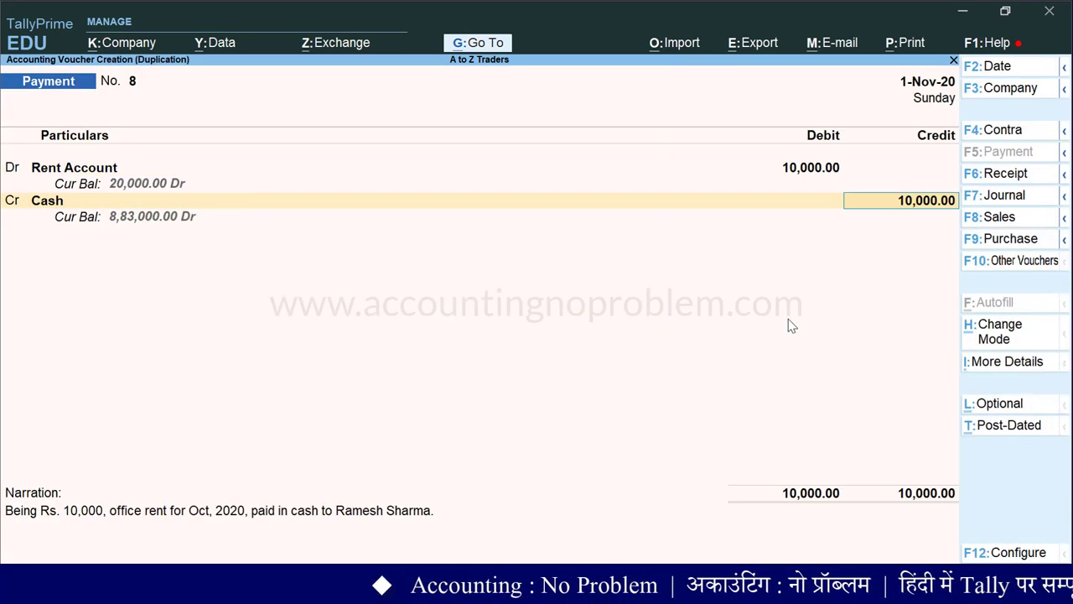
pyautogui.press('Return')
pyautogui.press('Right')
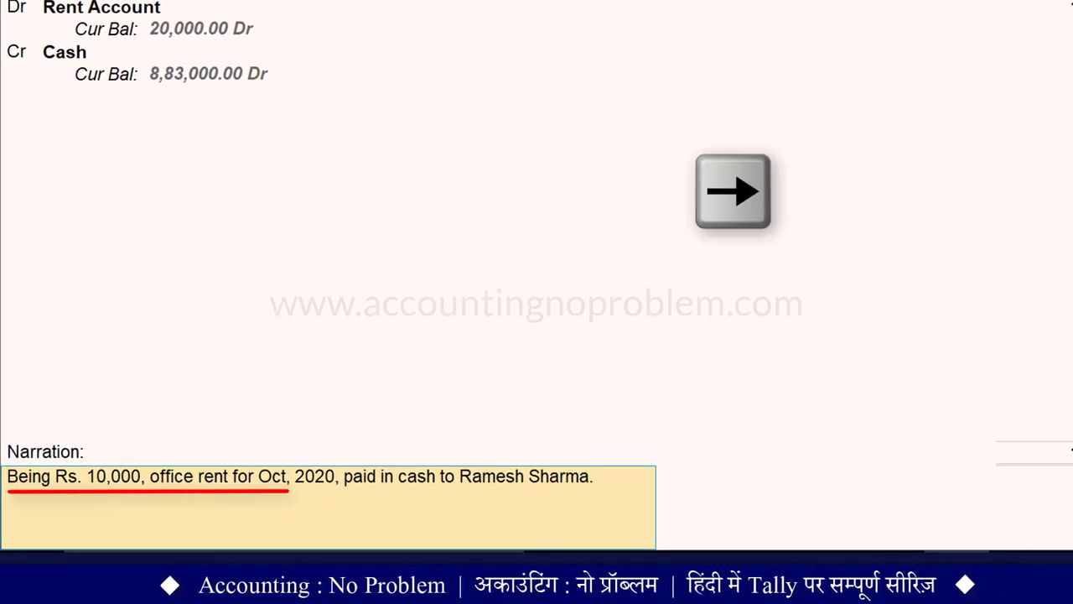
pyautogui.write('Nov')
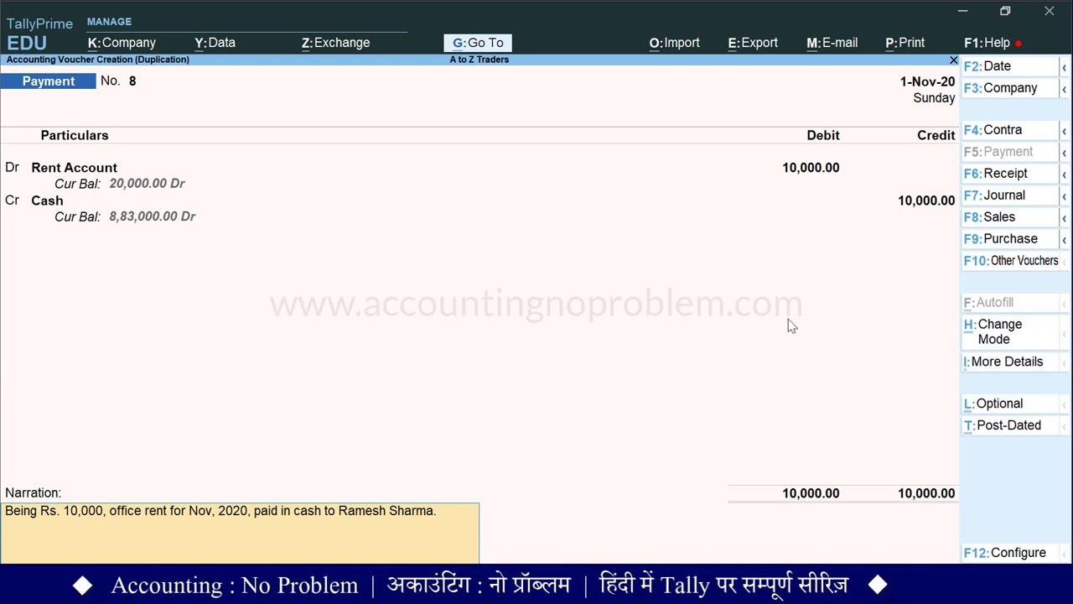
pyautogui.press('Return')
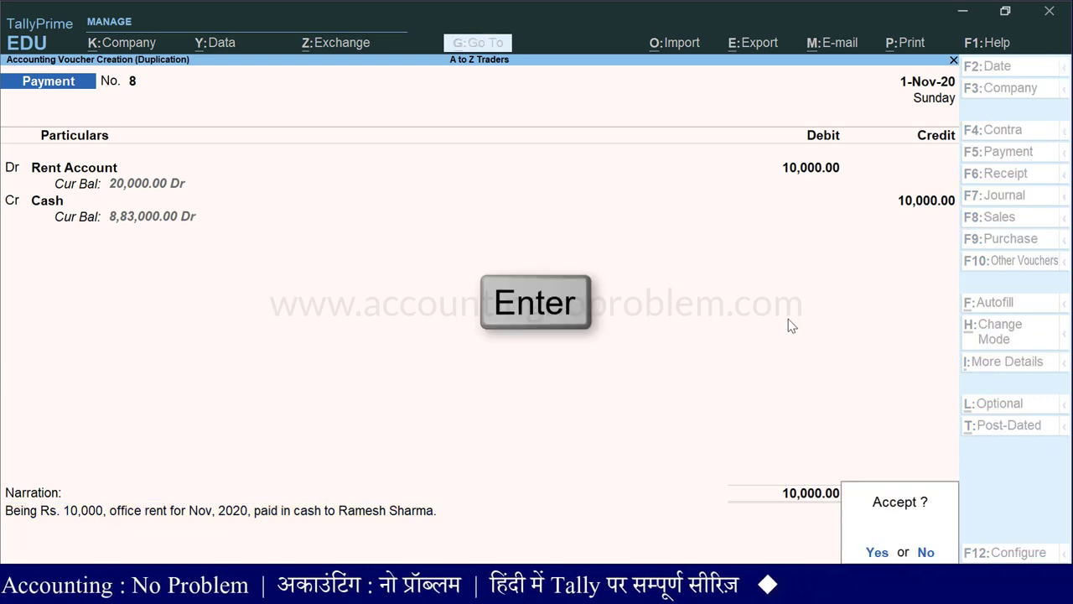
pyautogui.press('Return')
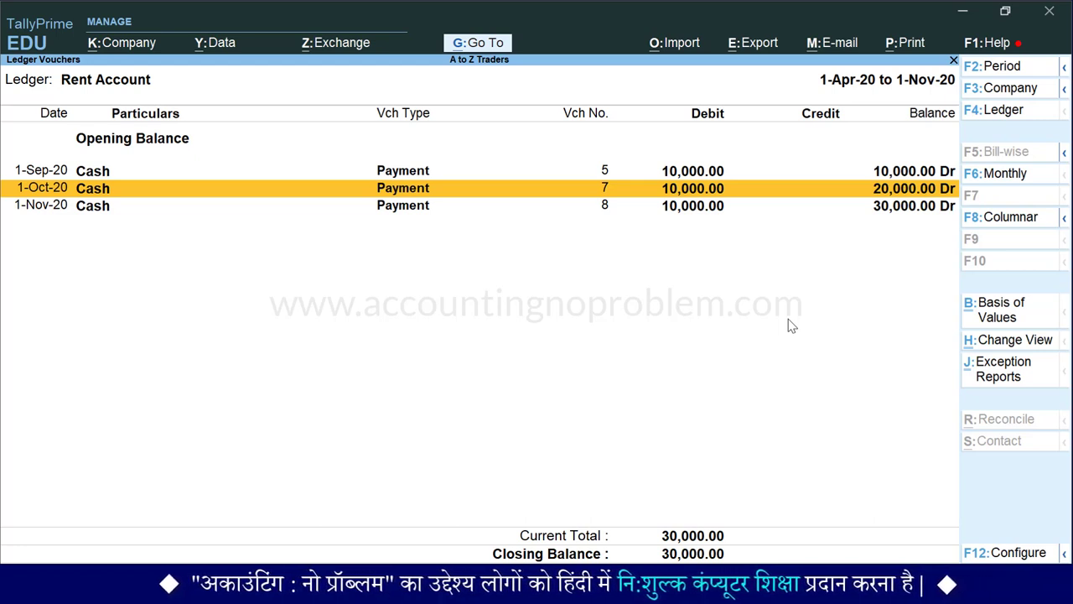
# Step: Close the Rent Account report and the ledger selection to return to the Sales Account ledger vouchers
pyautogui.press('Escape')
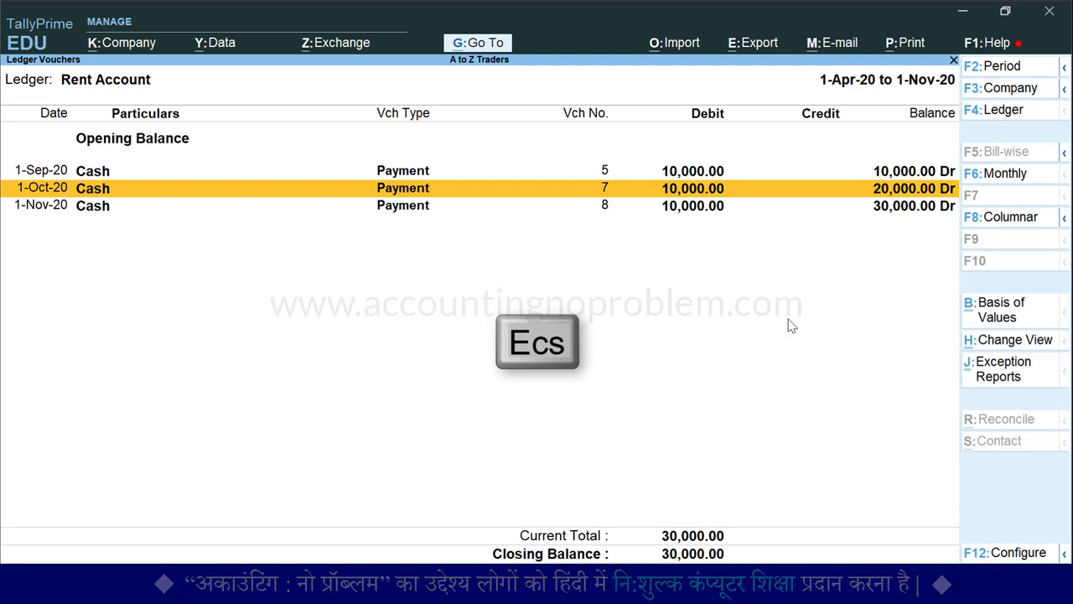
pyautogui.press('Escape')
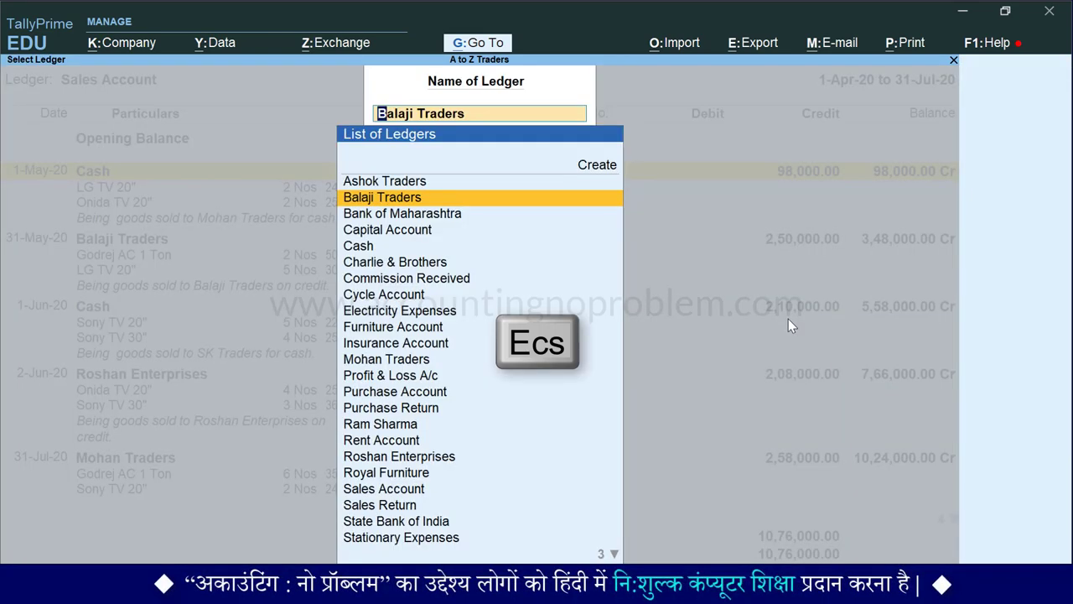
pyautogui.press('Escape')
pyautogui.press('Escape')
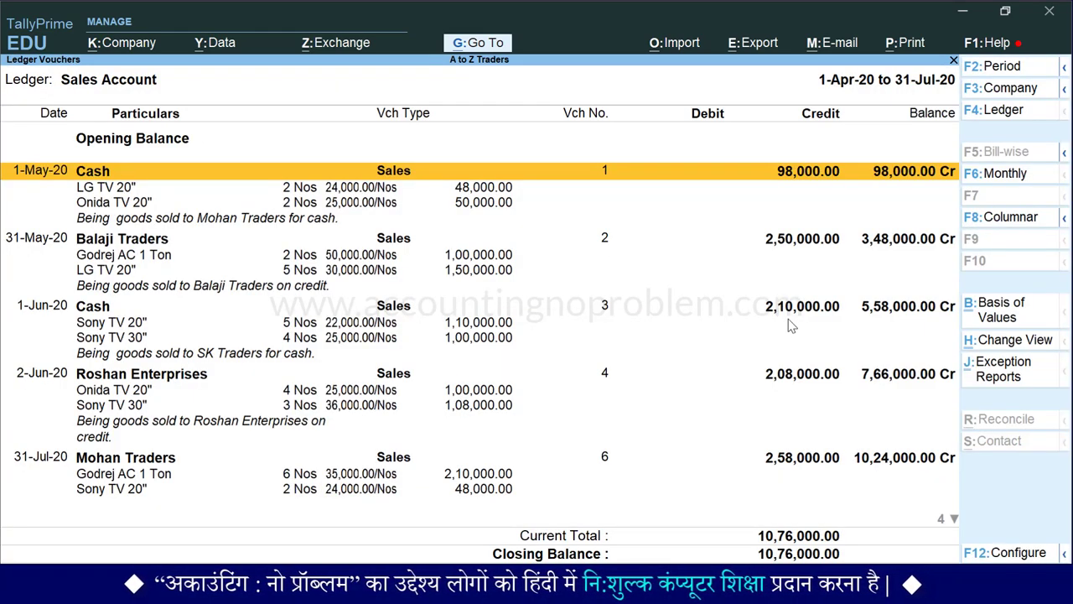